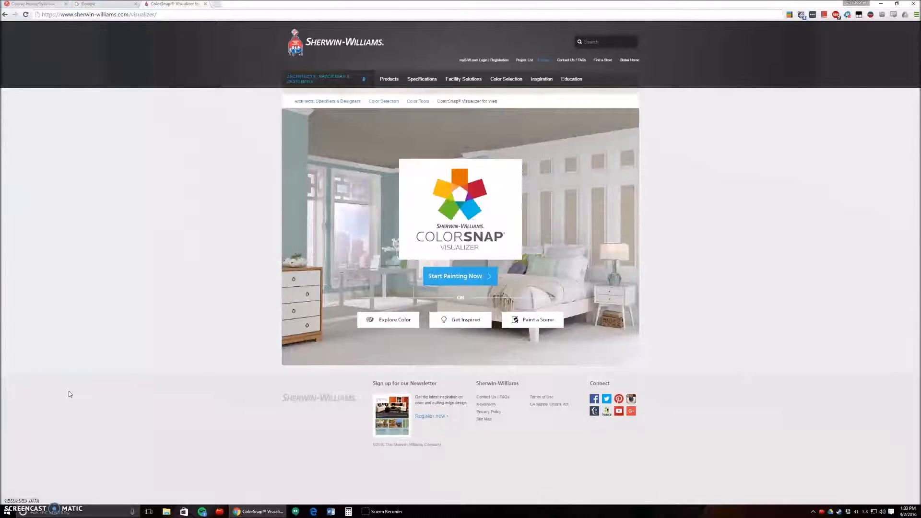
# Search Google for "interior with natural light" and show the image results
pyautogui.click(101, 4)
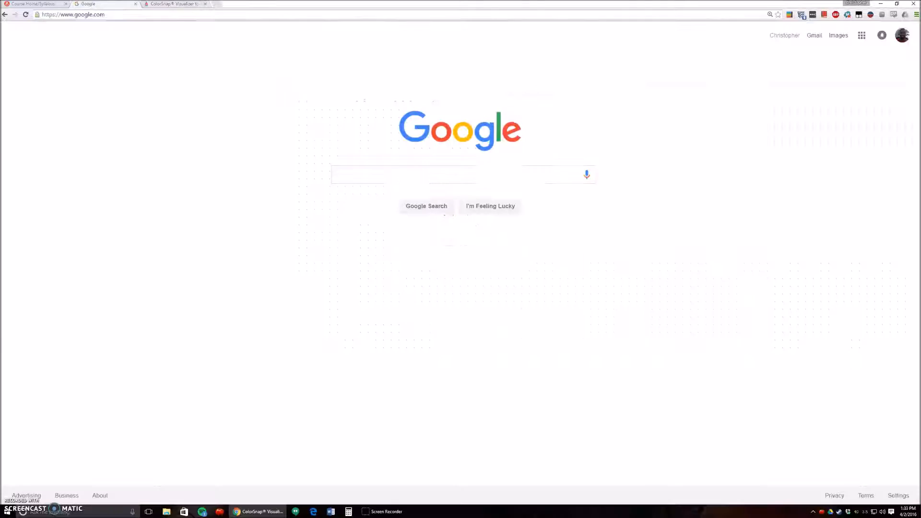
pyautogui.click(361, 172)
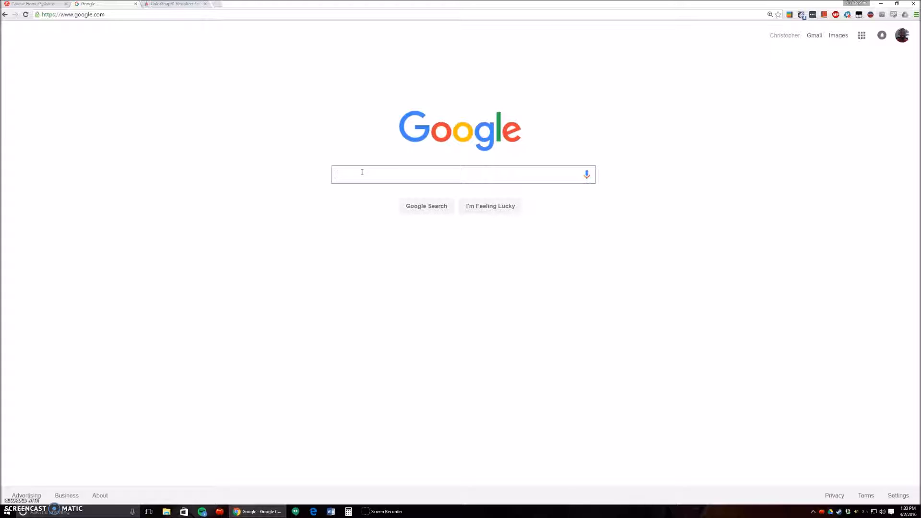
pyautogui.write('interior')
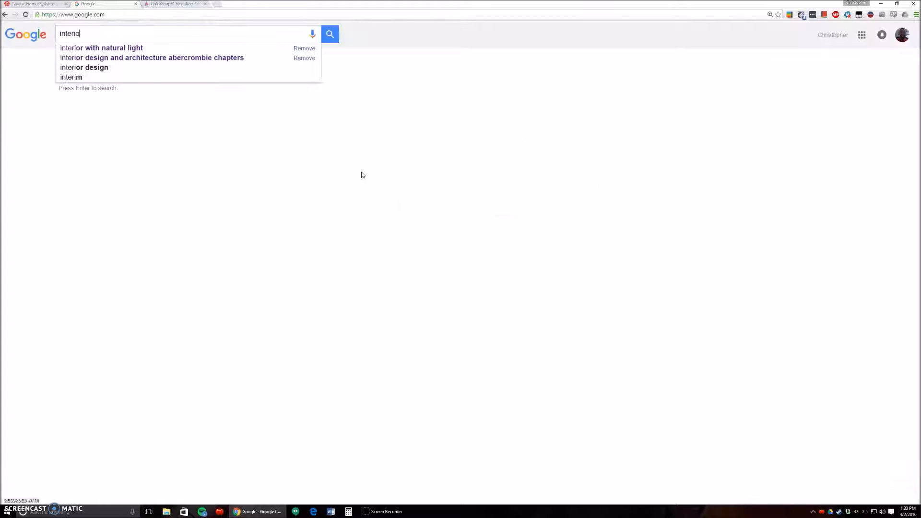
pyautogui.press('Down')
pyautogui.press('Return')
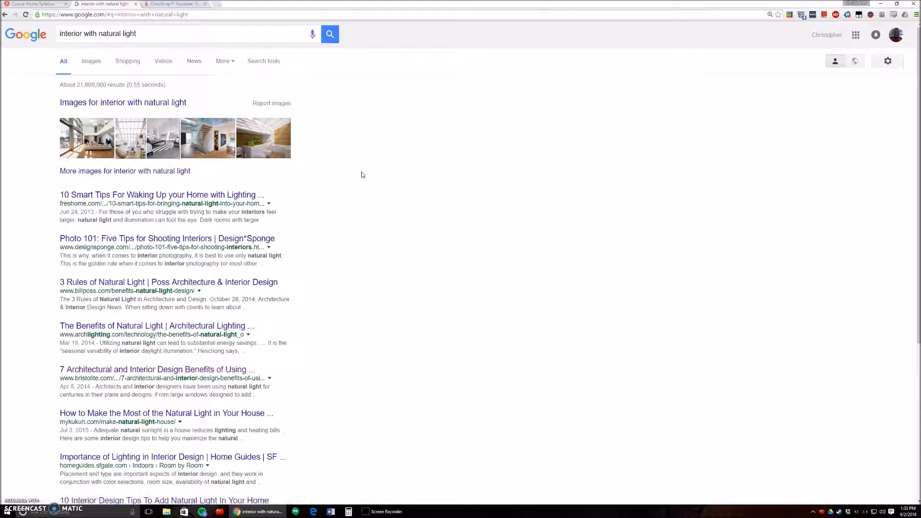
pyautogui.click(150, 104)
pyautogui.click(120, 172)
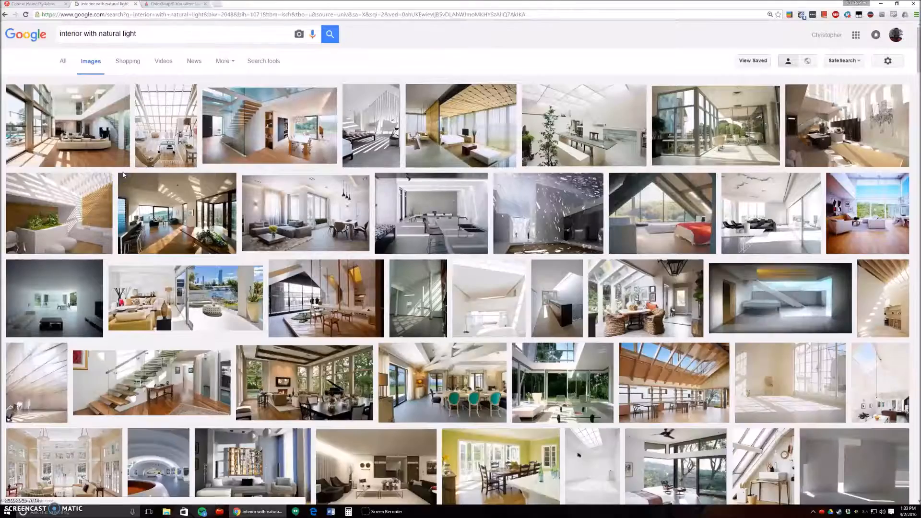
# Limit the image results to the Large size
pyautogui.click(267, 67)
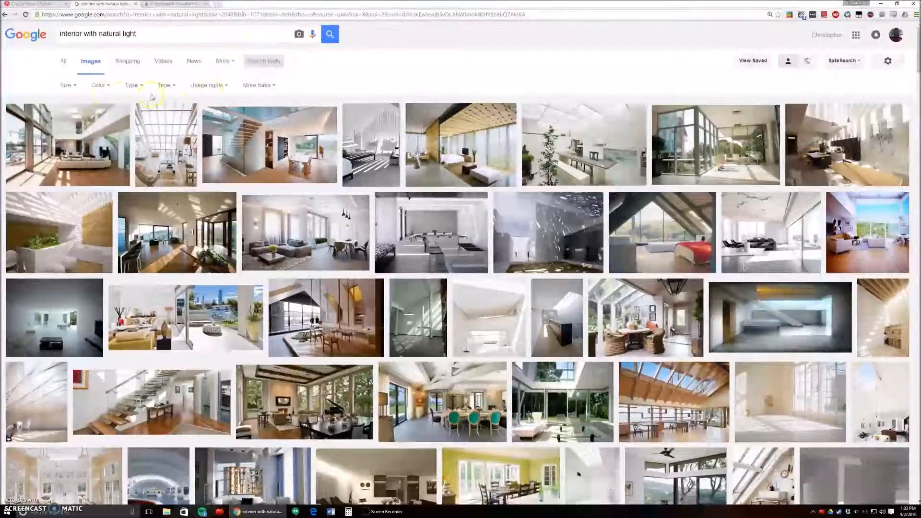
pyautogui.click(67, 85)
pyautogui.click(76, 112)
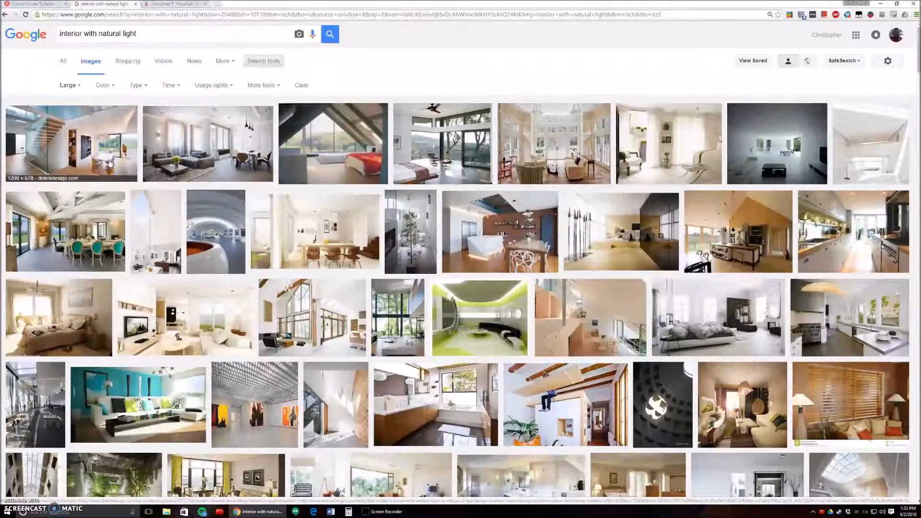
# Save the modern interior decorating Metaform image with the floating staircase as a JPEG in the IAD 640 folder
pyautogui.hotkey('ctrl', '+')
pyautogui.hotkey('ctrl', '+')
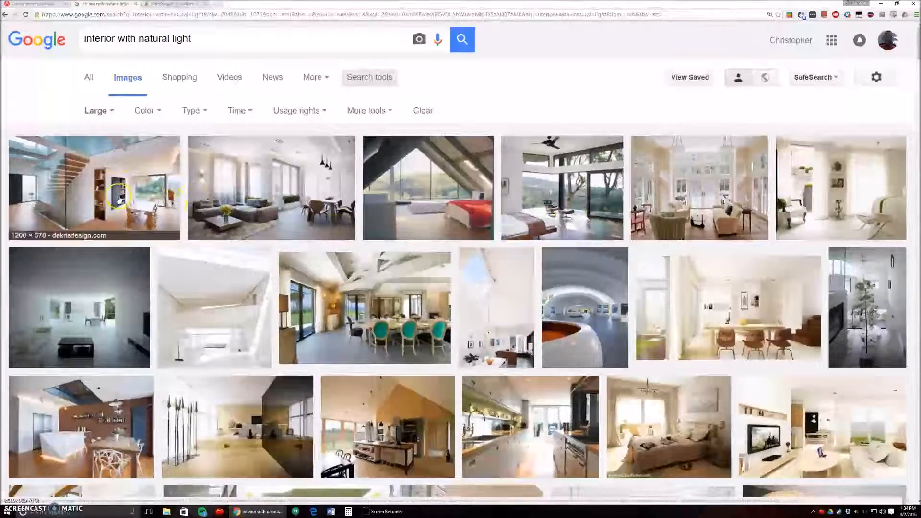
pyautogui.click(677, 186)
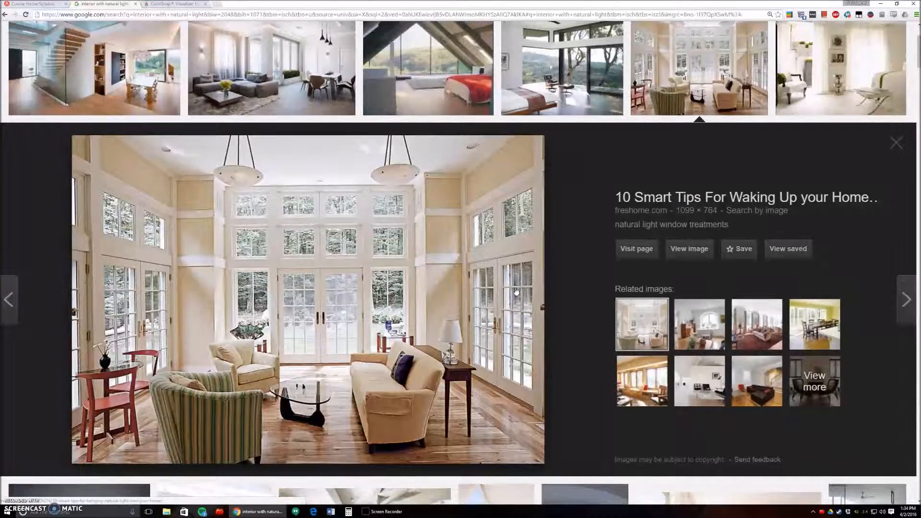
pyautogui.click(96, 87)
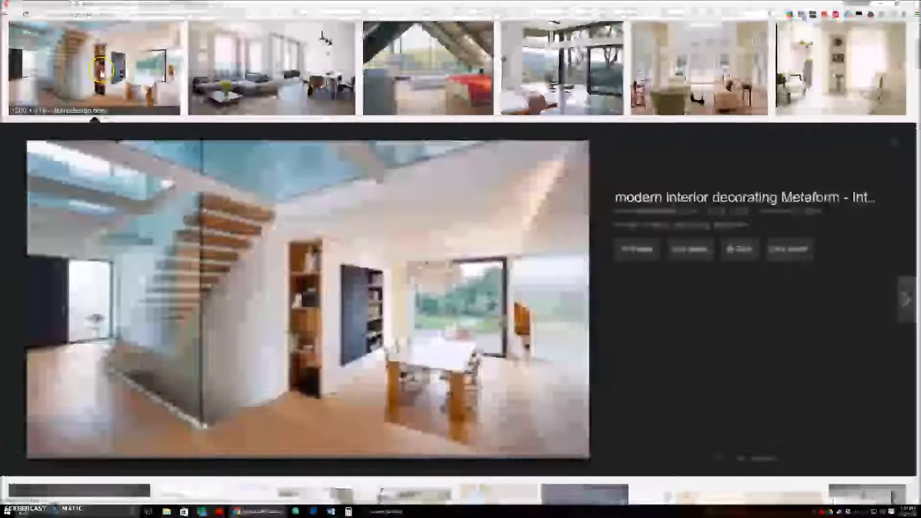
pyautogui.rightClick(383, 264)
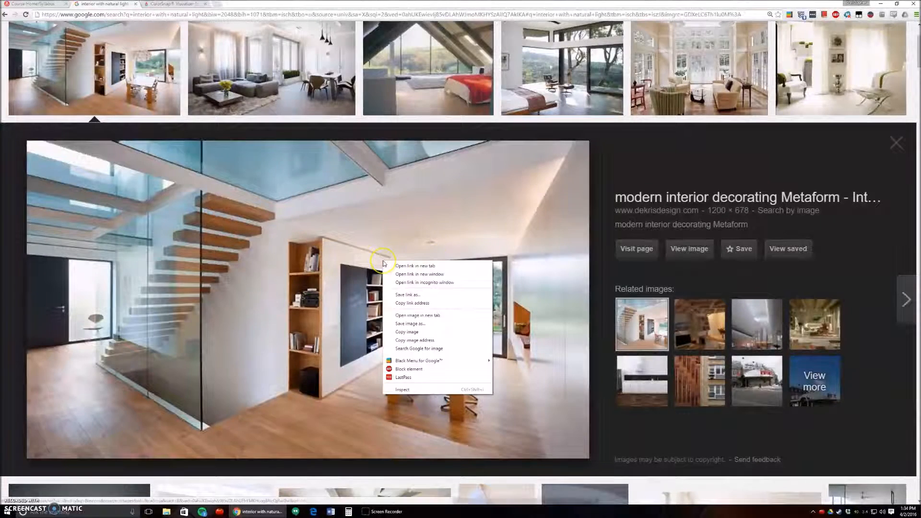
pyautogui.click(430, 328)
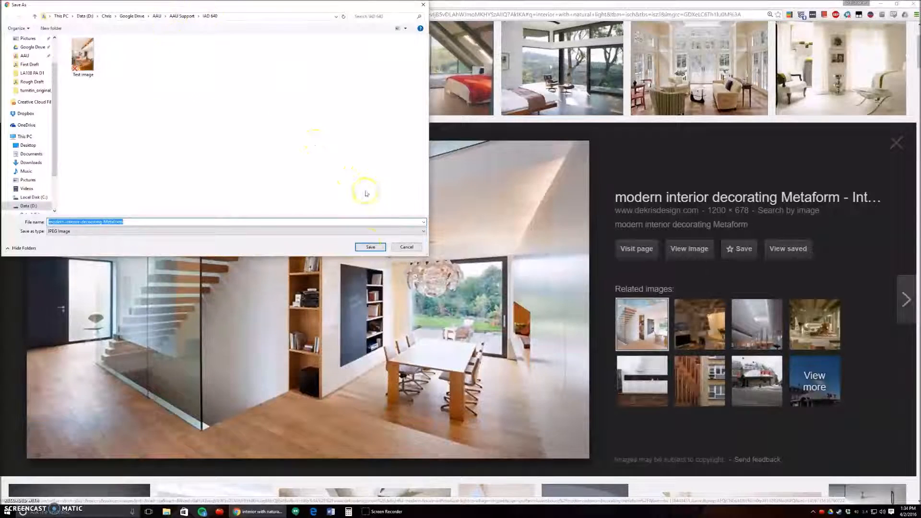
pyautogui.click(369, 247)
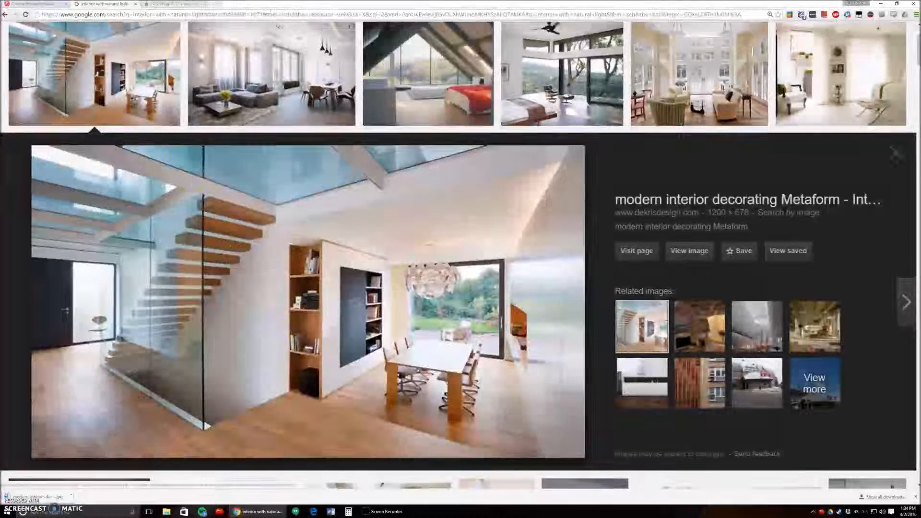
# Switch to the Sherwin-Williams ColorSnap Visualizer page and start painting
pyautogui.click(174, 3)
pyautogui.click(177, 14)
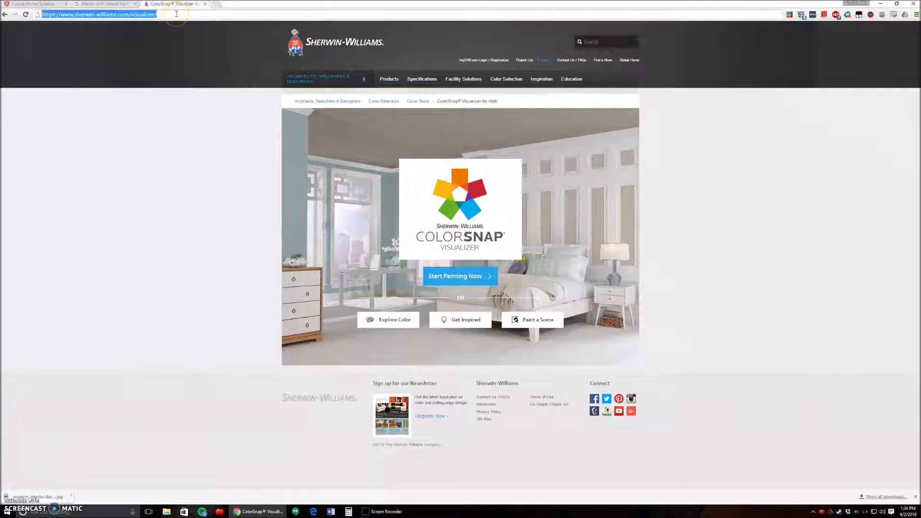
pyautogui.click(176, 14)
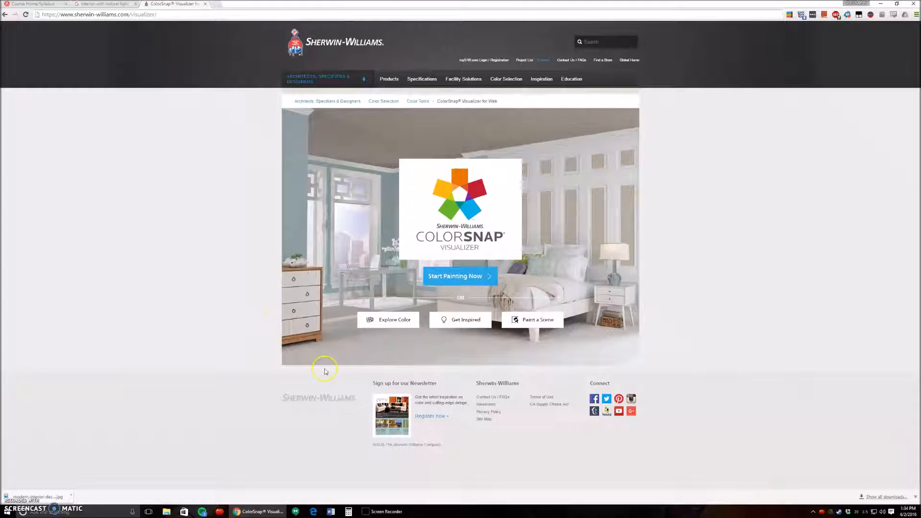
pyautogui.hotkey('ctrl', '+')
pyautogui.hotkey('ctrl', '+')
pyautogui.hotkey('ctrl', '+')
pyautogui.hotkey('ctrl', '+')
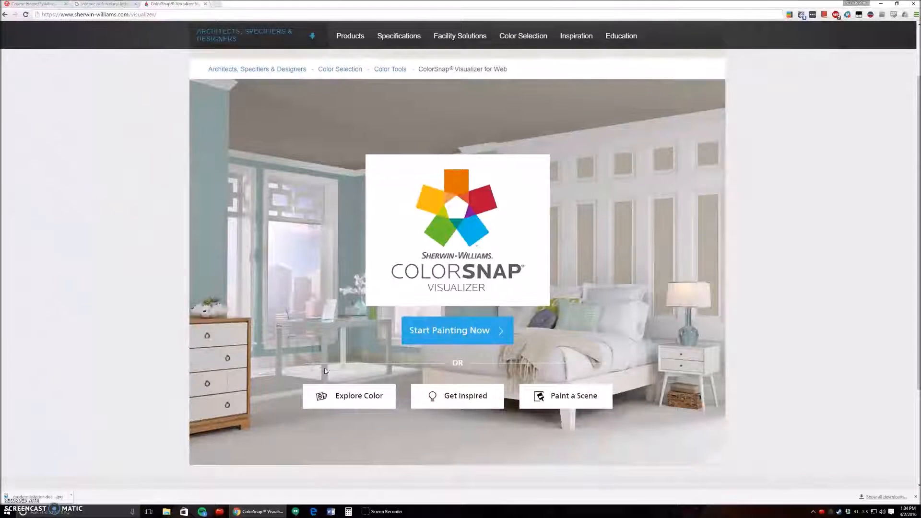
pyautogui.click(495, 328)
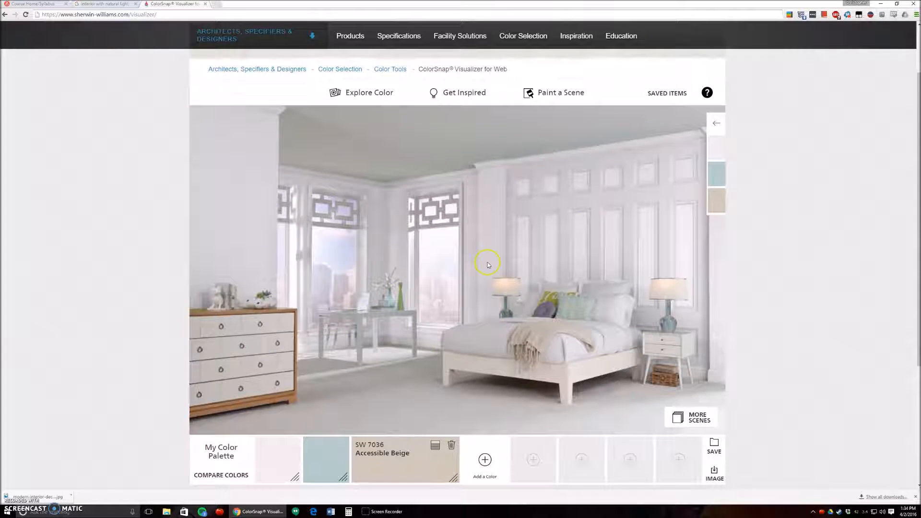
# Upload modern-interior-decorating-Metaform from the AAU Support IAD 640 folder as a photo for Paint a Scene
pyautogui.click(555, 99)
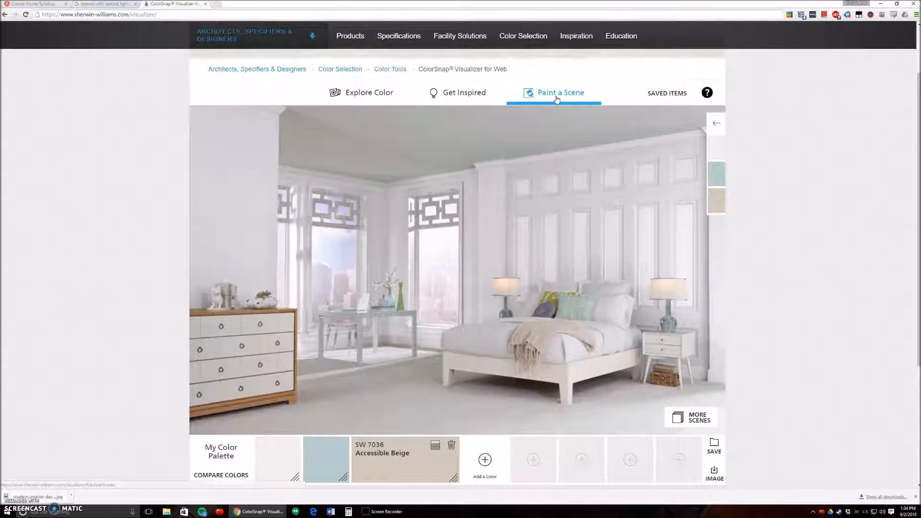
pyautogui.click(557, 98)
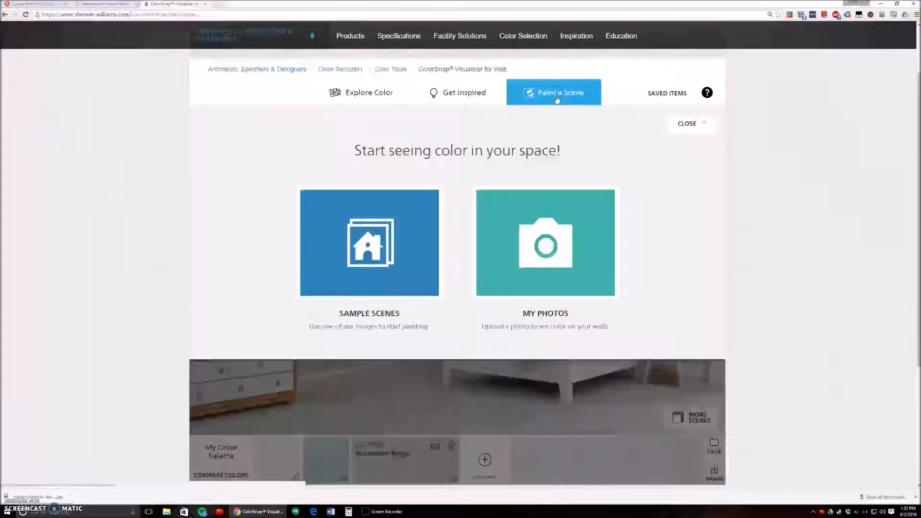
pyautogui.click(562, 249)
pyautogui.click(38, 71)
pyautogui.click(24, 93)
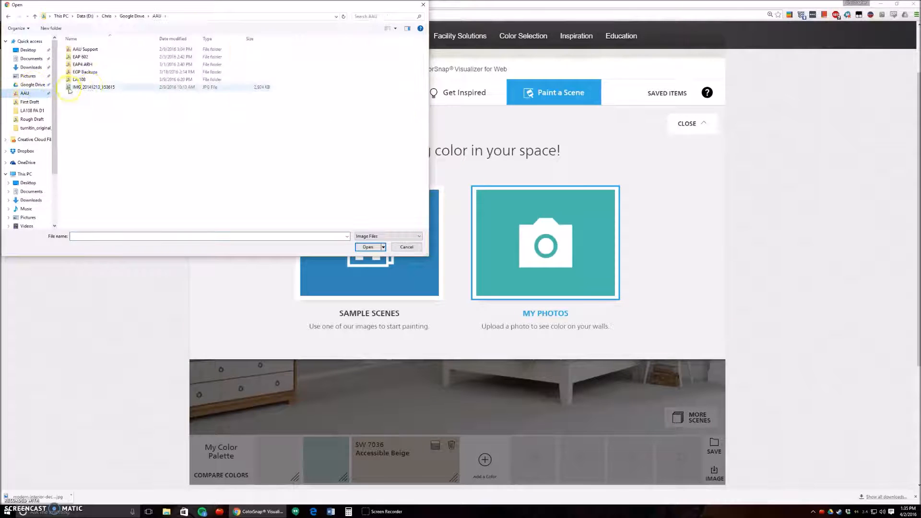
pyautogui.doubleClick(94, 49)
pyautogui.doubleClick(98, 79)
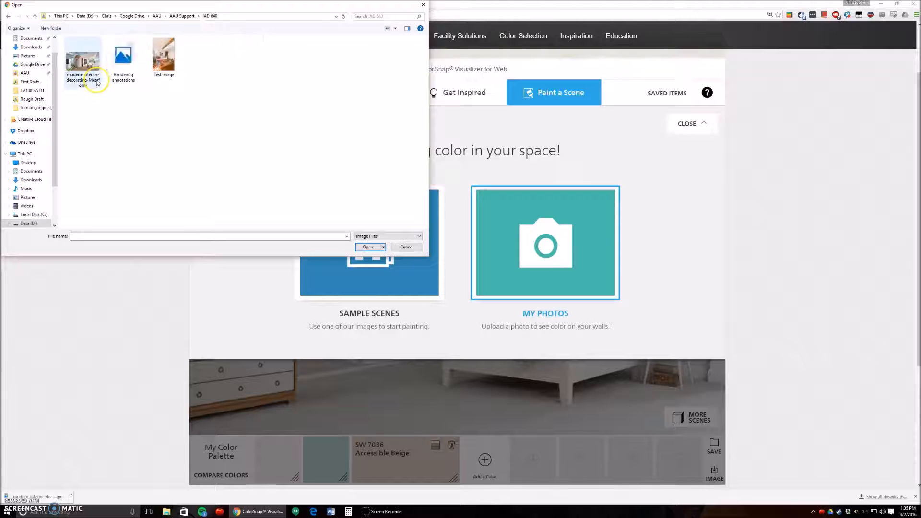
pyautogui.click(90, 68)
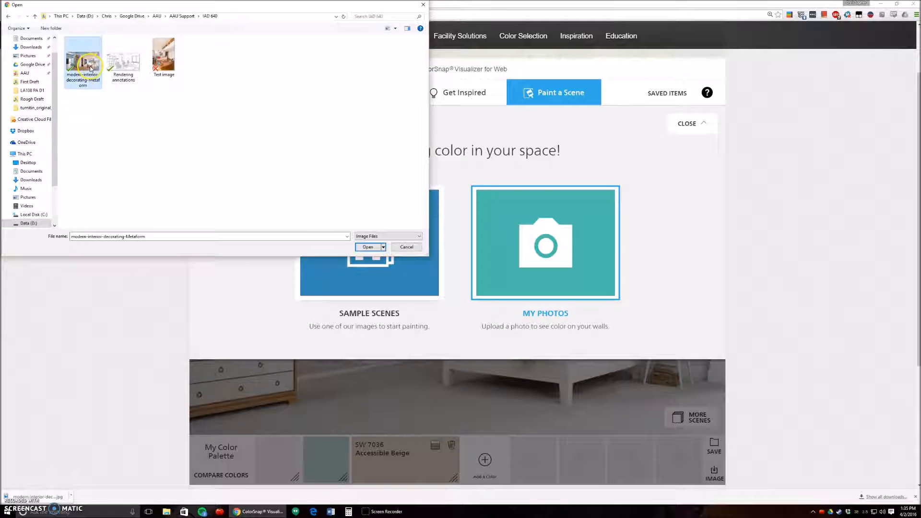
pyautogui.click(368, 246)
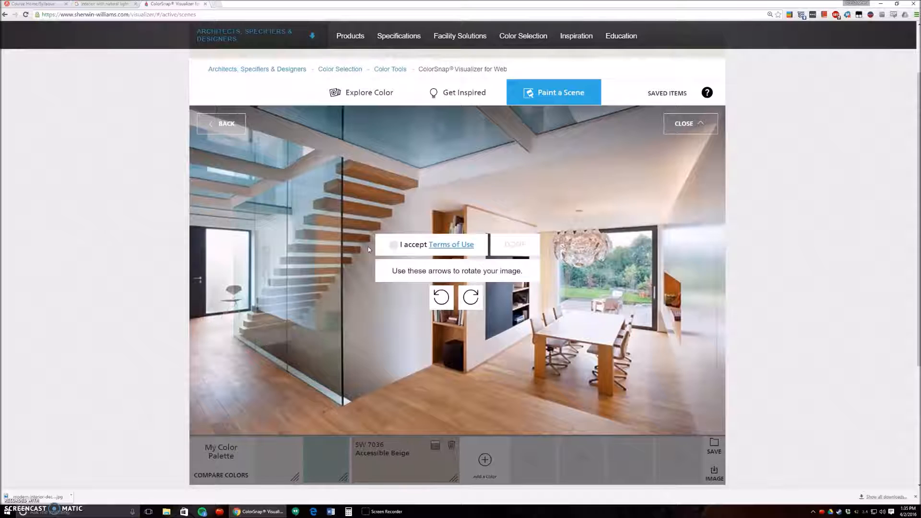
# Accept the Terms of Use, finish the photo import in its original orientation and skip the painting hints
pyautogui.click(393, 244)
pyautogui.click(471, 299)
pyautogui.click(441, 297)
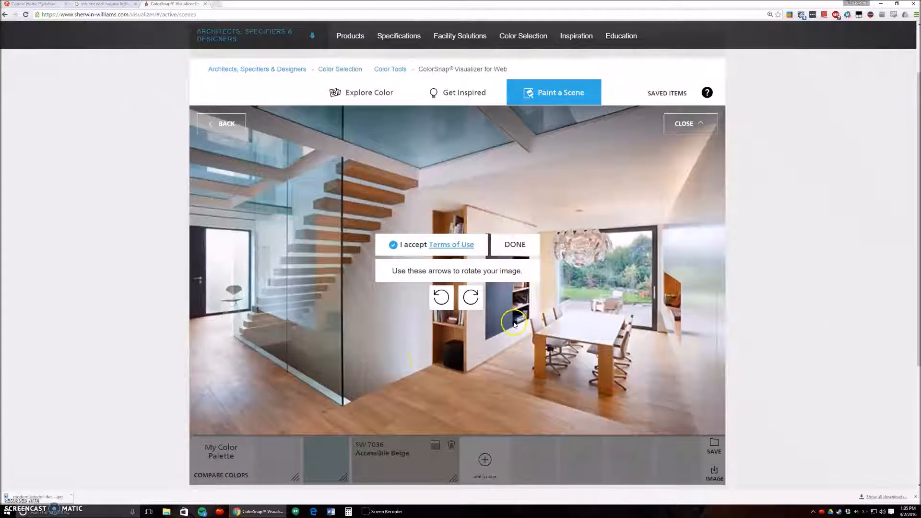
pyautogui.click(520, 248)
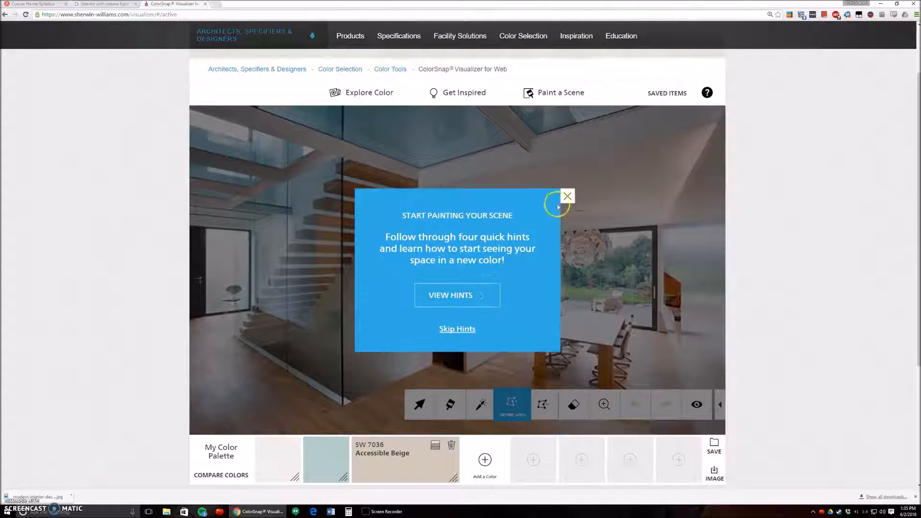
pyautogui.click(467, 329)
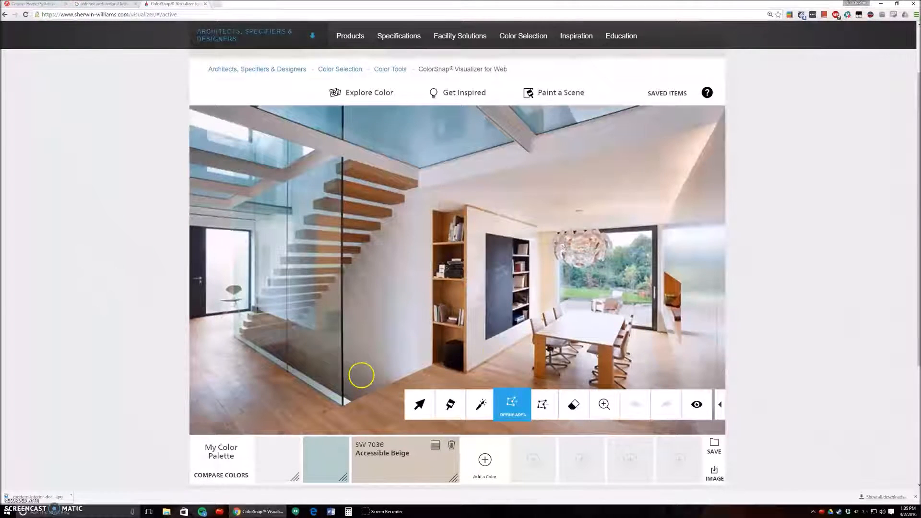
# Collapse the painting tools over the scene and expand them again
pyautogui.scroll(-1, 807, 338)
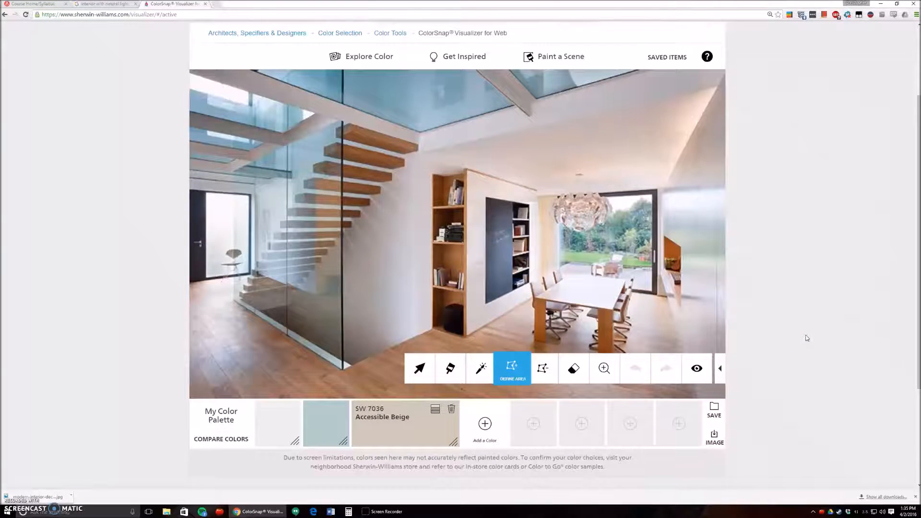
pyautogui.click(721, 367)
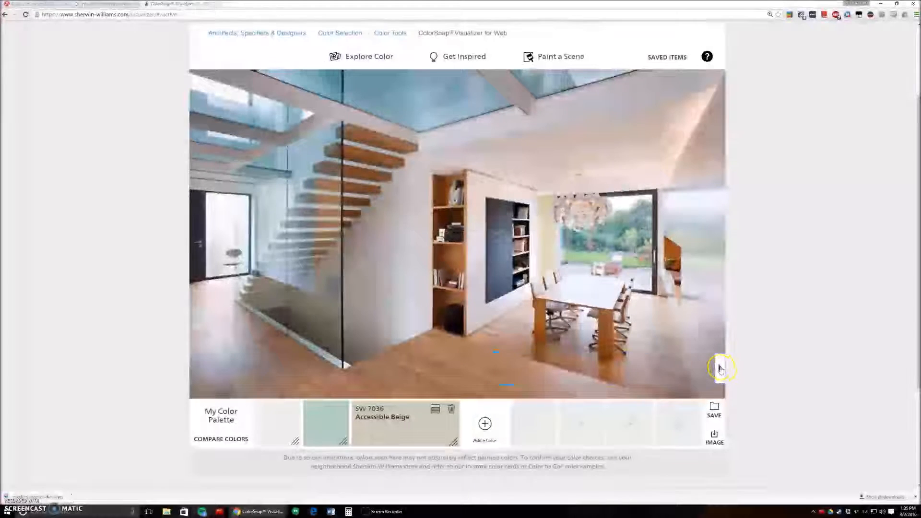
pyautogui.click(720, 369)
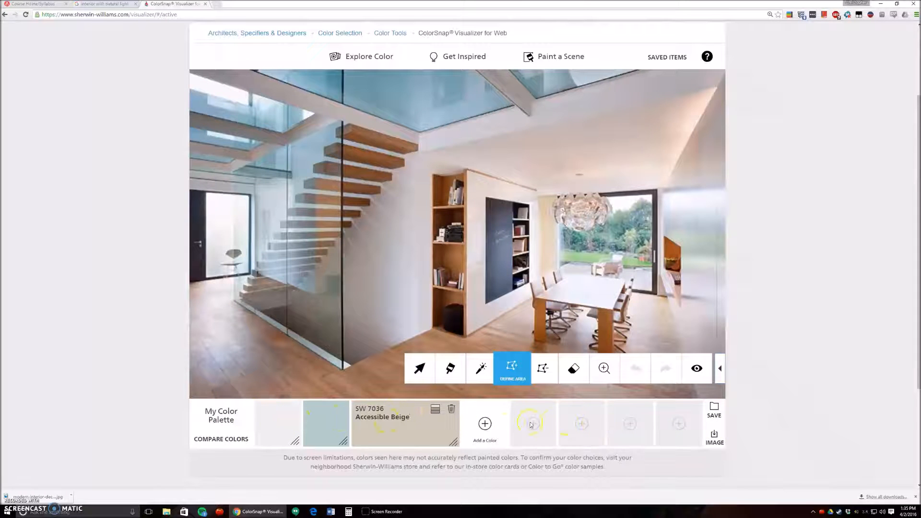
# Look through the Extra White, Watery and Accessible Beige swatches in My Color Palette
pyautogui.click(285, 428)
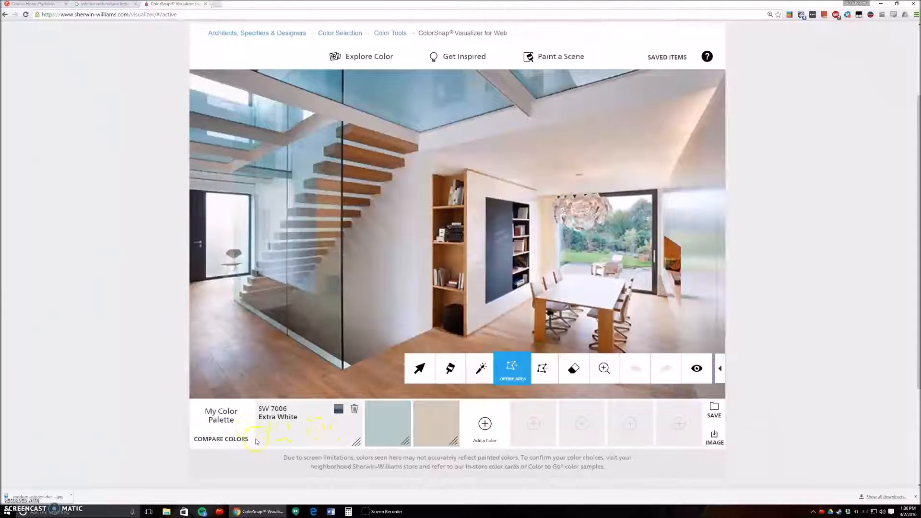
pyautogui.moveTo(400, 435); pyautogui.dragTo(381, 435)
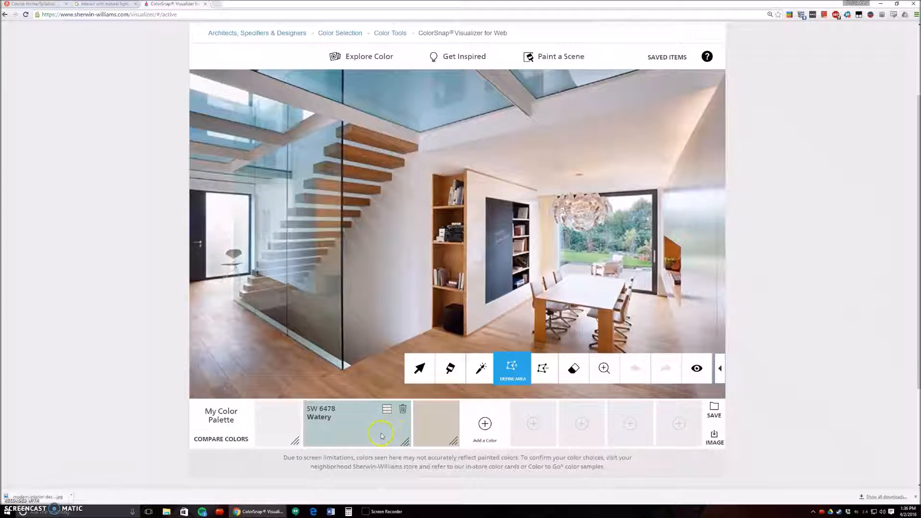
pyautogui.click(432, 433)
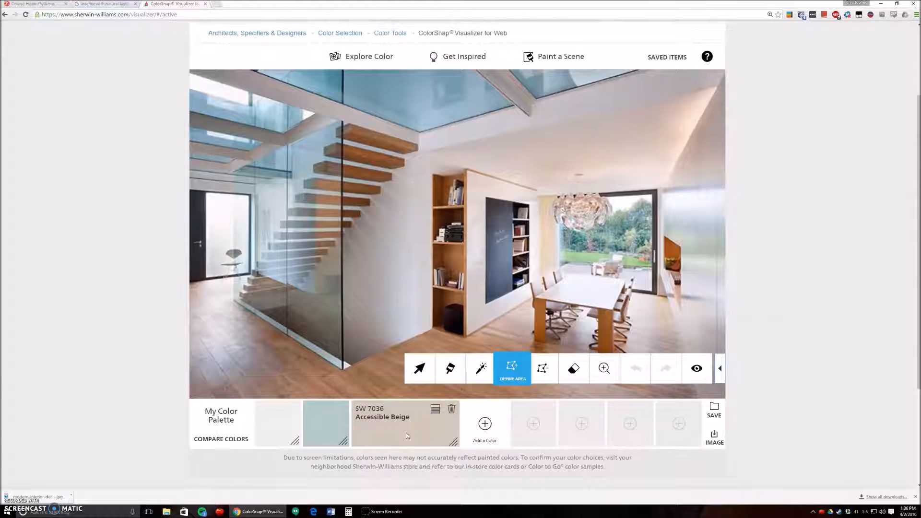
# Open the color details of SW 7036 Accessible Beige and view its coordinating and similar colors
pyautogui.click(379, 412)
pyautogui.click(435, 410)
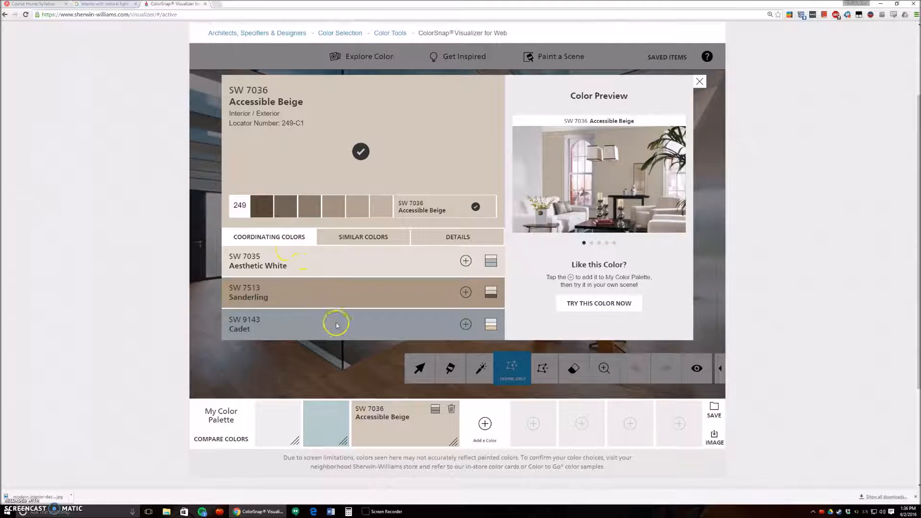
pyautogui.click(376, 246)
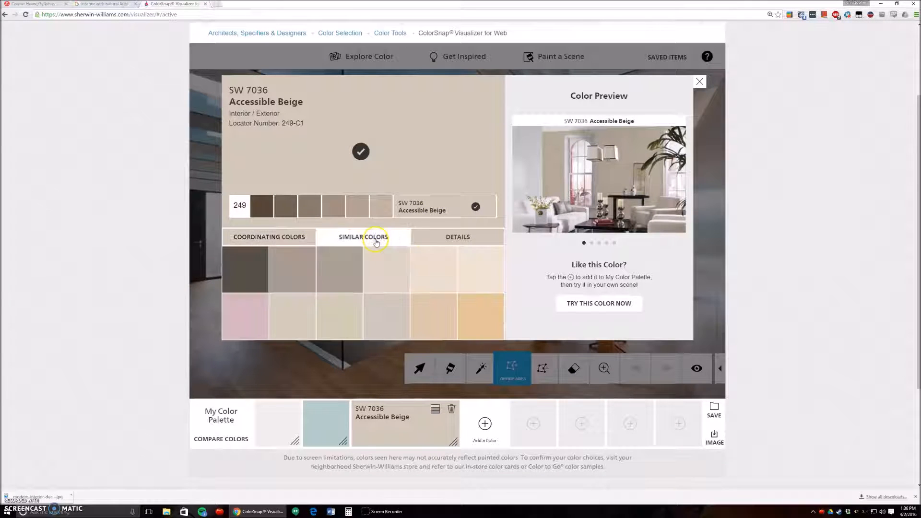
# View the coordinating colors of SW 7036 Accessible Beige and examine its color details, including the LRV
pyautogui.click(286, 239)
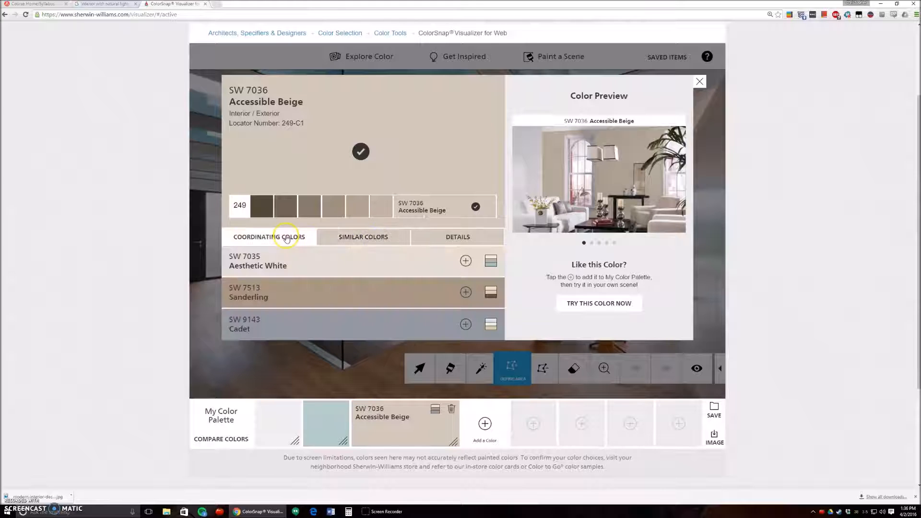
pyautogui.click(468, 240)
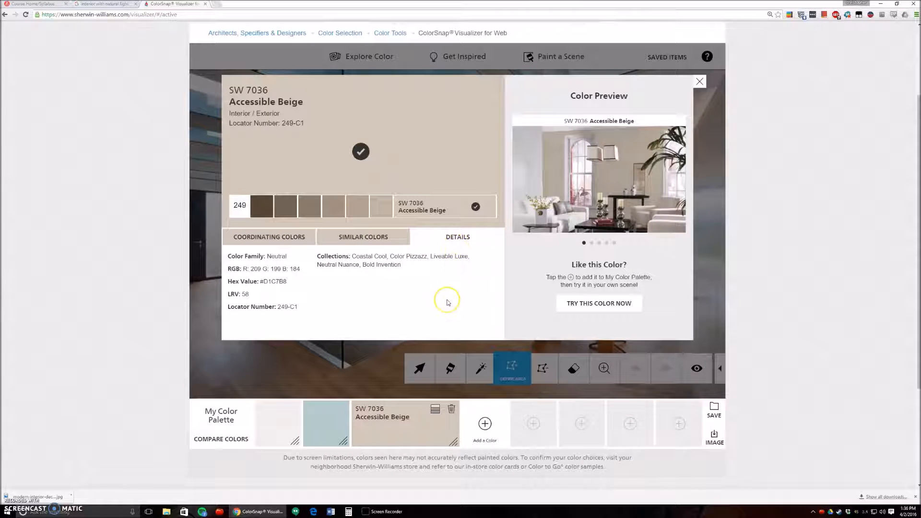
pyautogui.click(335, 281)
pyautogui.moveTo(244, 294)
pyautogui.mouseDown()
pyautogui.moveTo(235, 299)
pyautogui.moveTo(258, 295)
pyautogui.mouseUp()
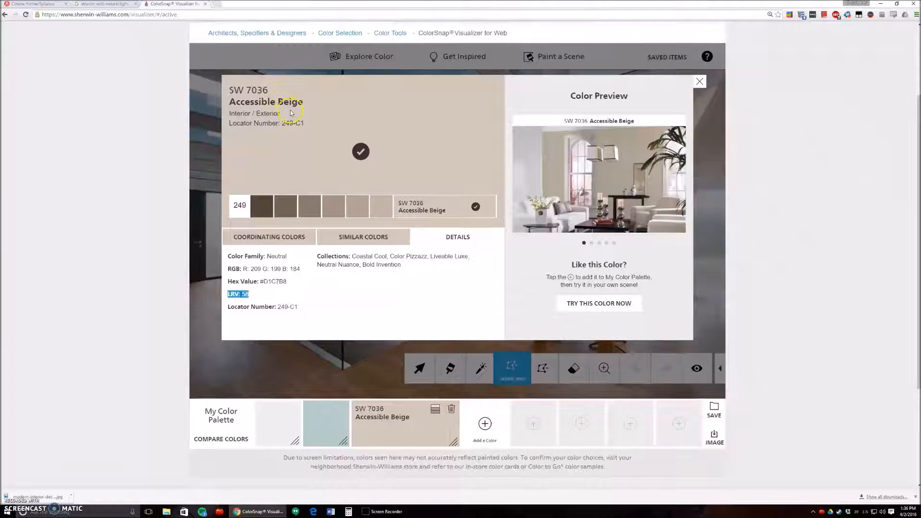
# Look up the LRV of SW 7041 Van Dyke Brown from the same color strip, and close the color details
pyautogui.click(380, 208)
pyautogui.click(356, 207)
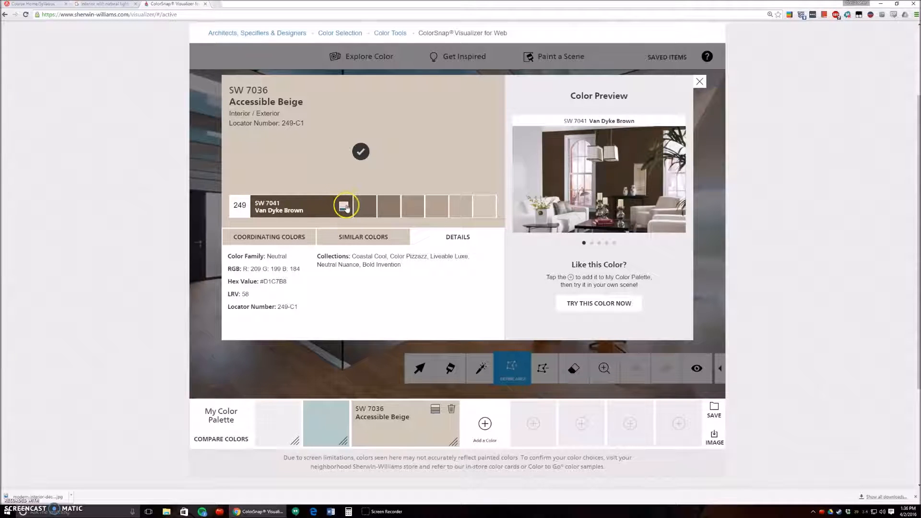
pyautogui.click(345, 208)
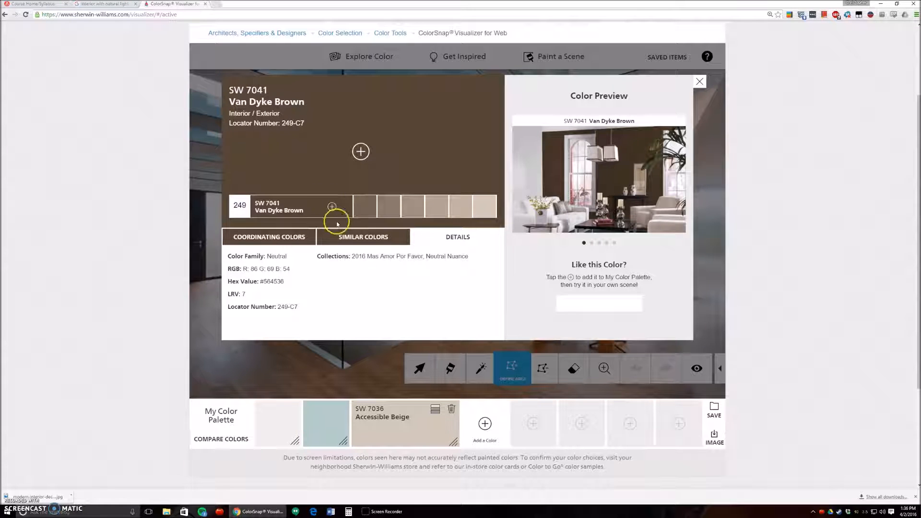
pyautogui.moveTo(247, 295); pyautogui.dragTo(235, 294)
pyautogui.click(698, 83)
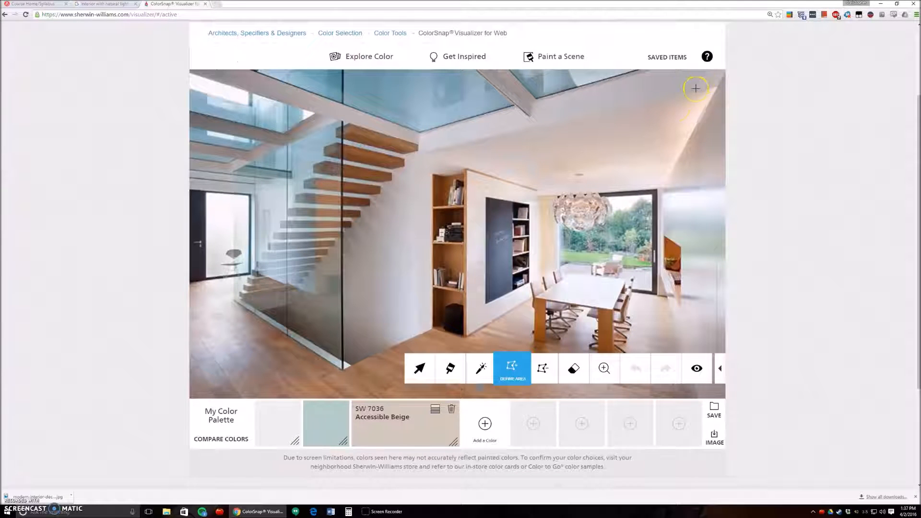
# Open the color wall to add a color, browse the Historic and Timeless collections, and return to Sherwin-Williams Colors
pyautogui.click(487, 424)
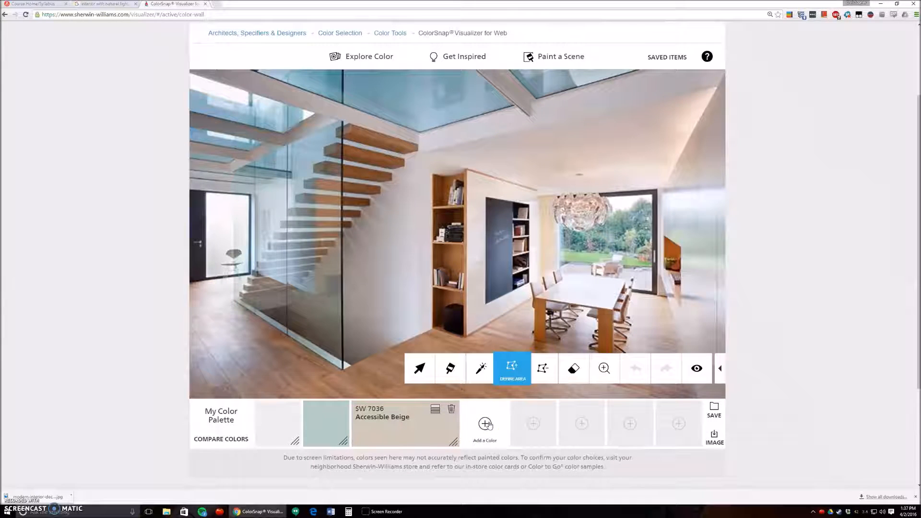
pyautogui.click(480, 444)
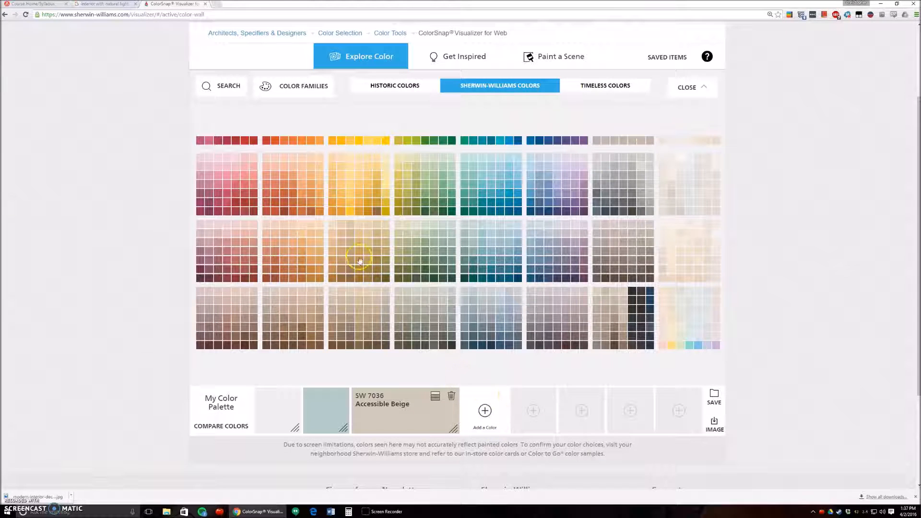
pyautogui.scroll(2, 435, 204)
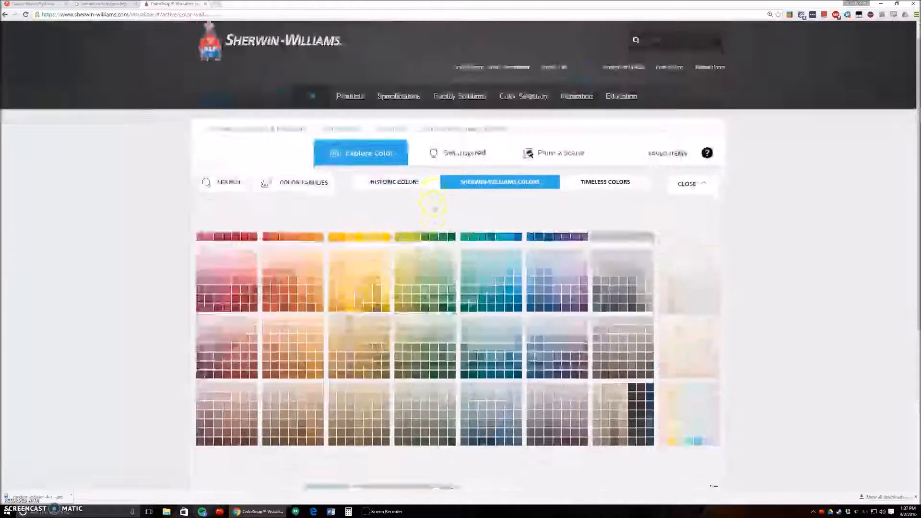
pyautogui.scroll(-1, 434, 208)
pyautogui.click(415, 126)
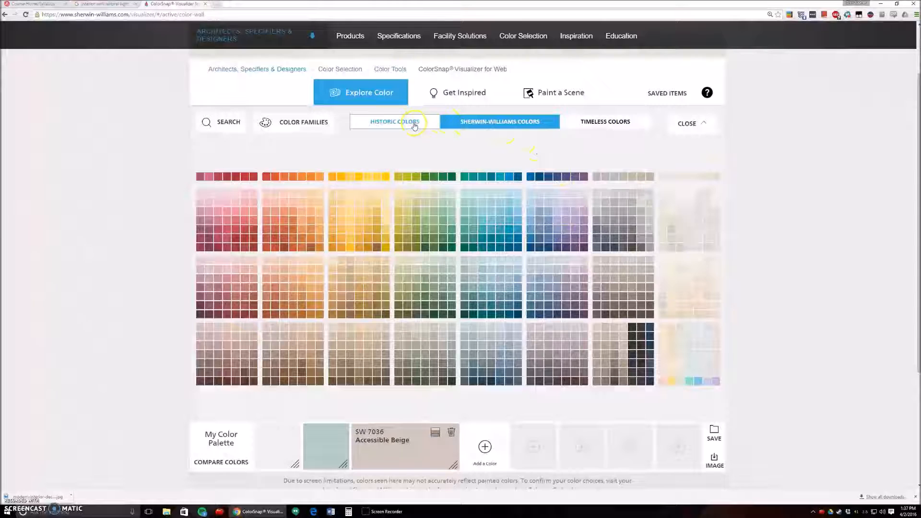
pyautogui.click(490, 123)
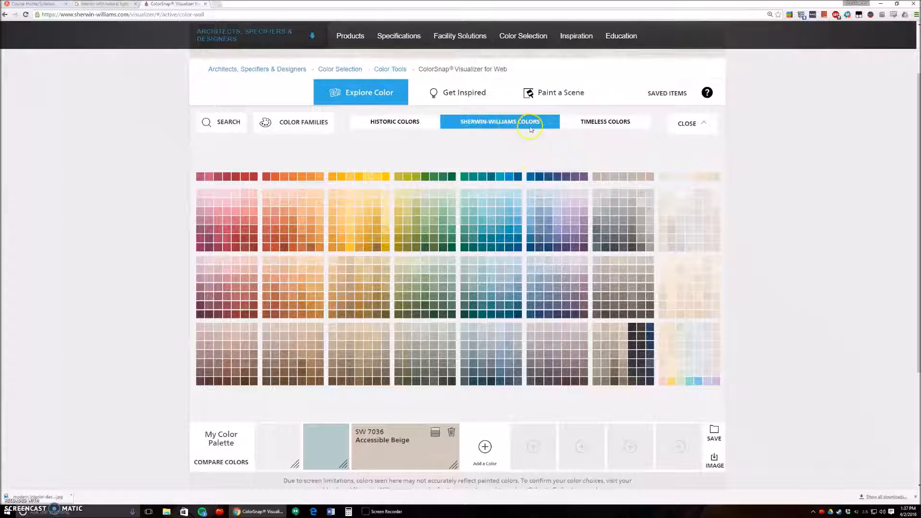
pyautogui.click(595, 128)
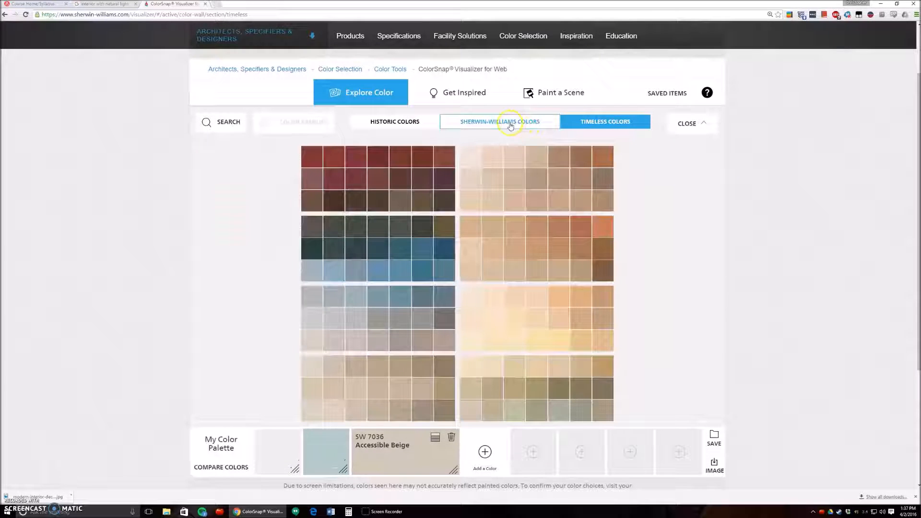
pyautogui.click(483, 126)
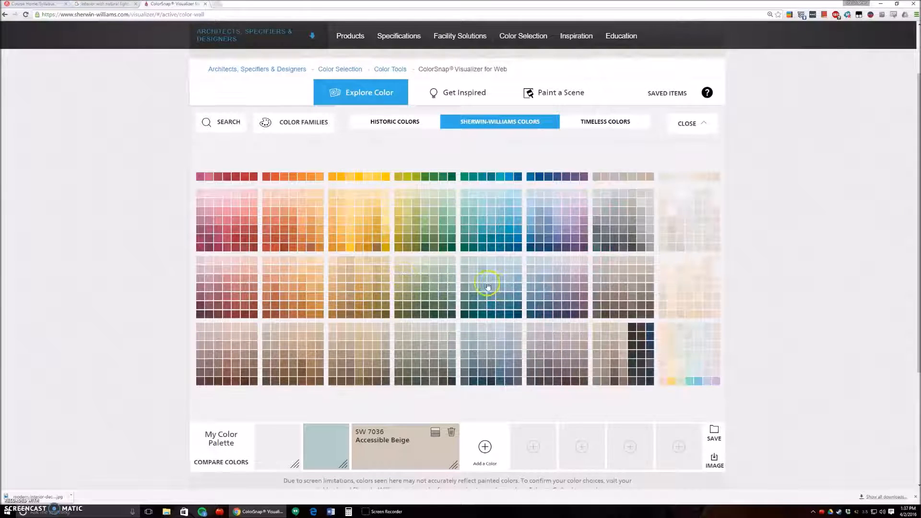
# Find SW 9053 Agua Fría among the blues, view its details, add it to My Color Palette and return to the scene
pyautogui.click(490, 294)
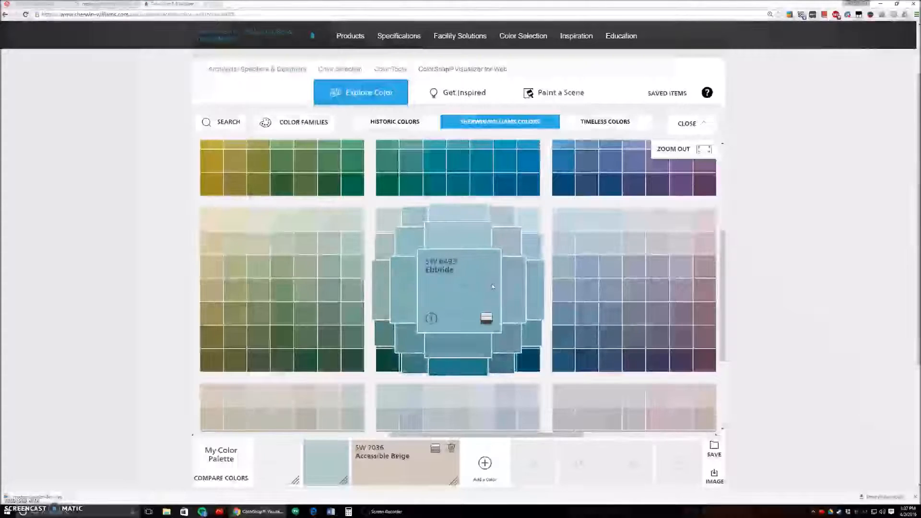
pyautogui.click(458, 232)
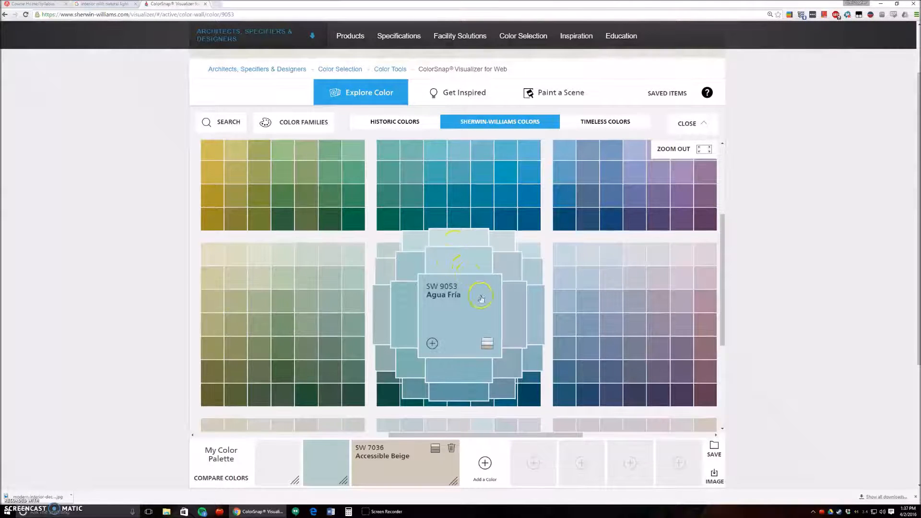
pyautogui.click(487, 344)
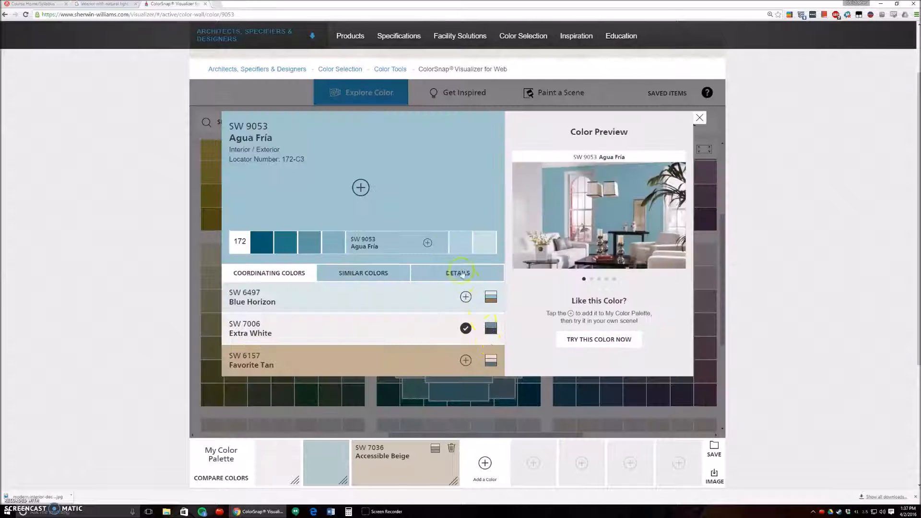
pyautogui.click(433, 280)
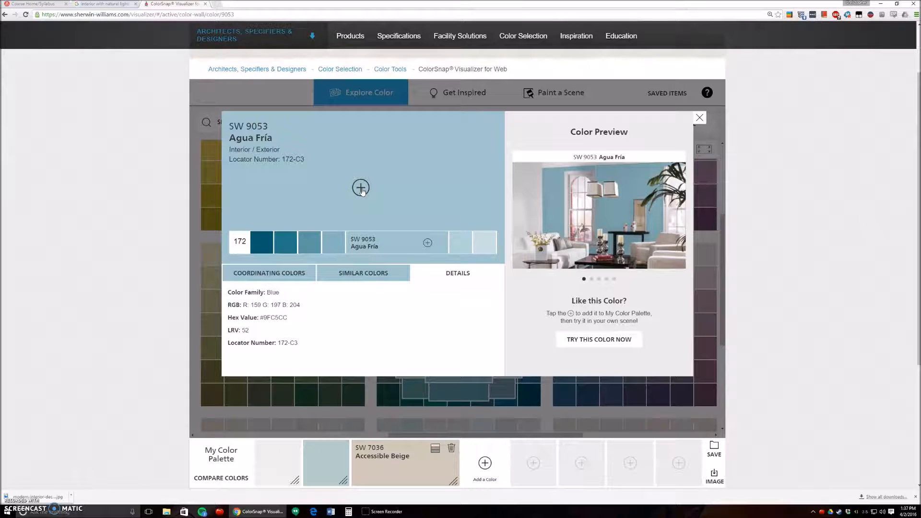
pyautogui.click(360, 187)
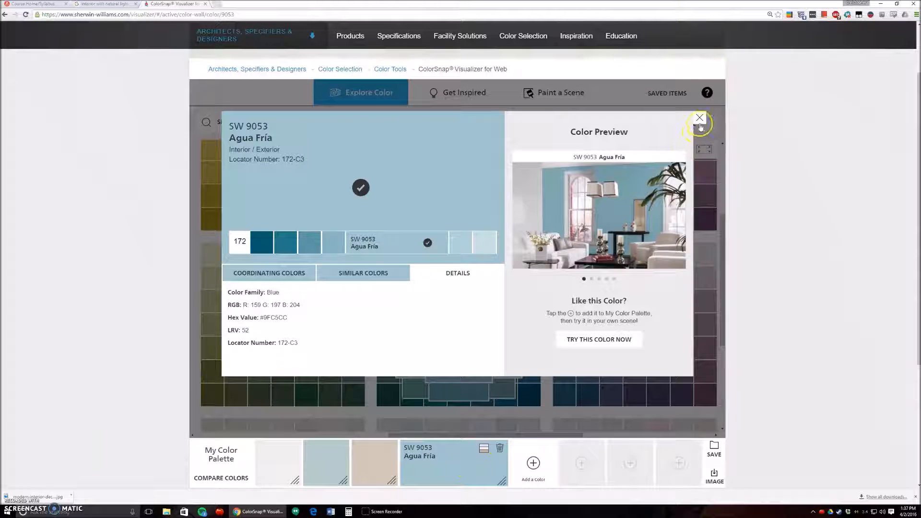
pyautogui.click(700, 118)
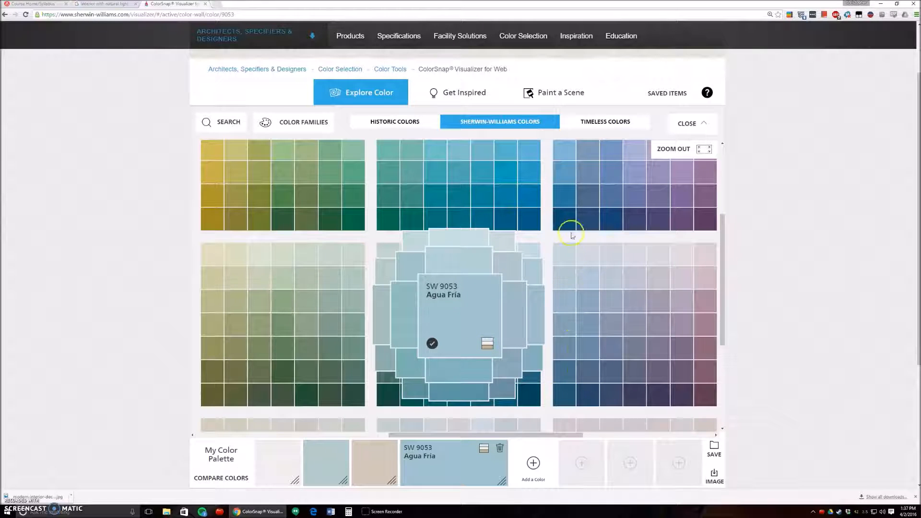
pyautogui.click(702, 126)
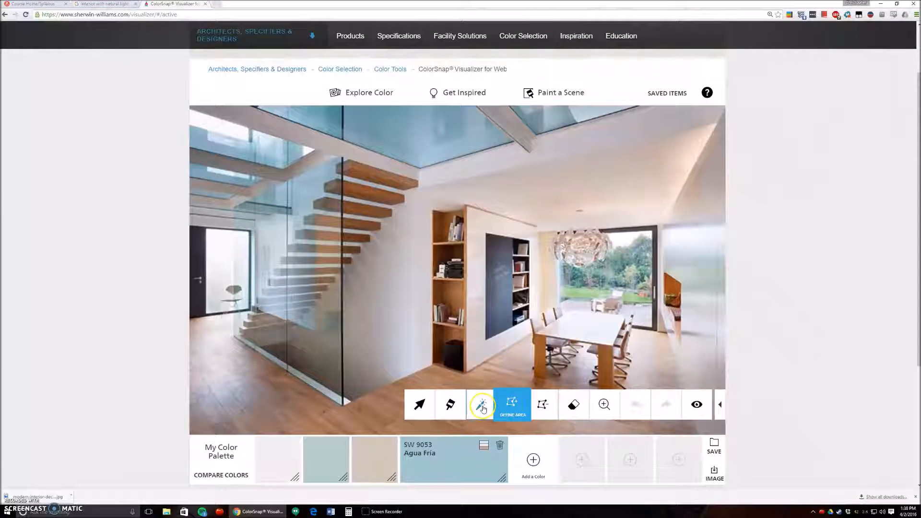
# Fill most of the ceiling with Agua Fría using the Magic Wand, from the skylight edge to above the bookcase
pyautogui.click(450, 404)
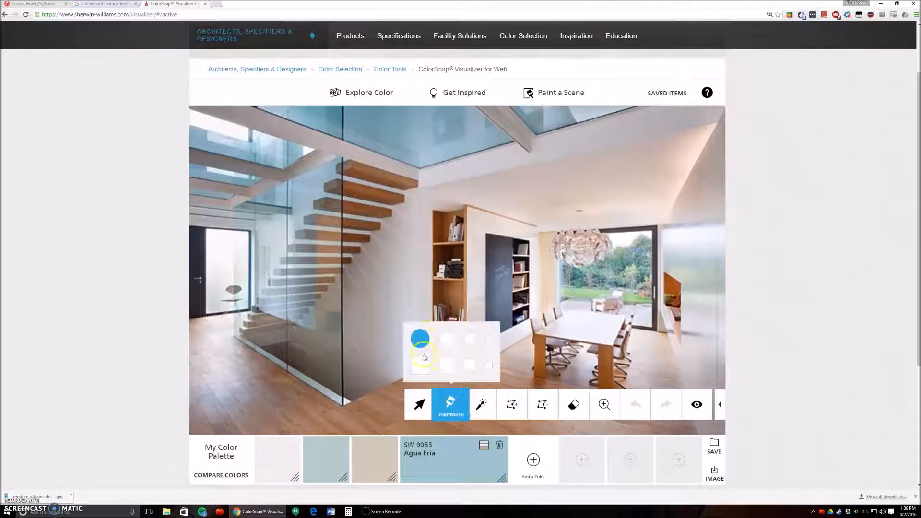
pyautogui.click(484, 405)
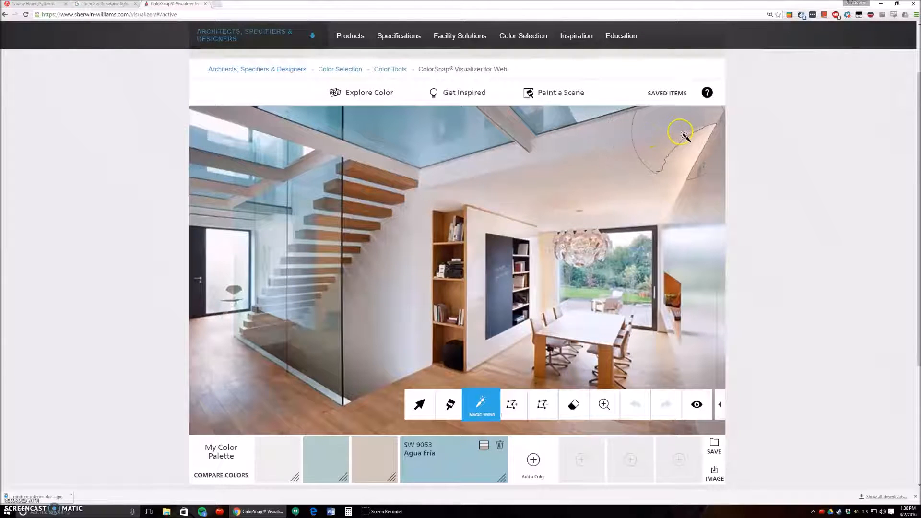
pyautogui.click(650, 143)
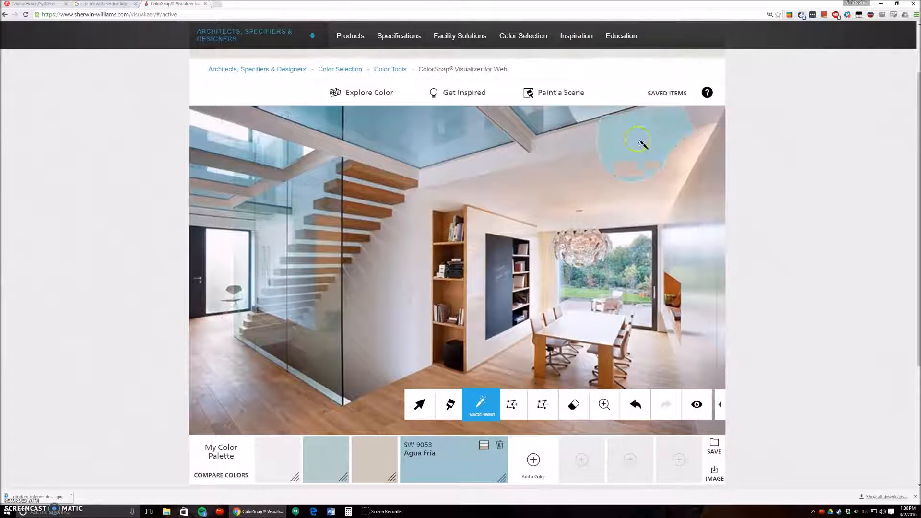
pyautogui.click(594, 151)
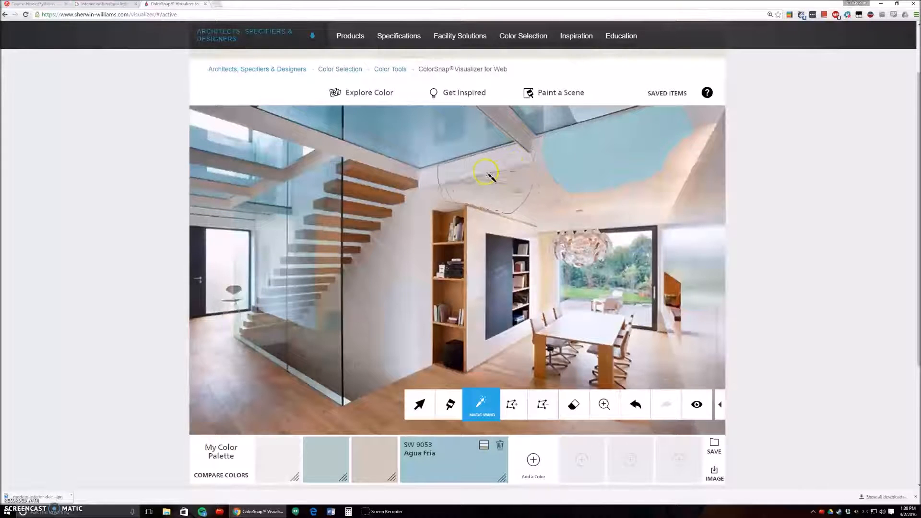
pyautogui.click(515, 174)
pyautogui.click(520, 171)
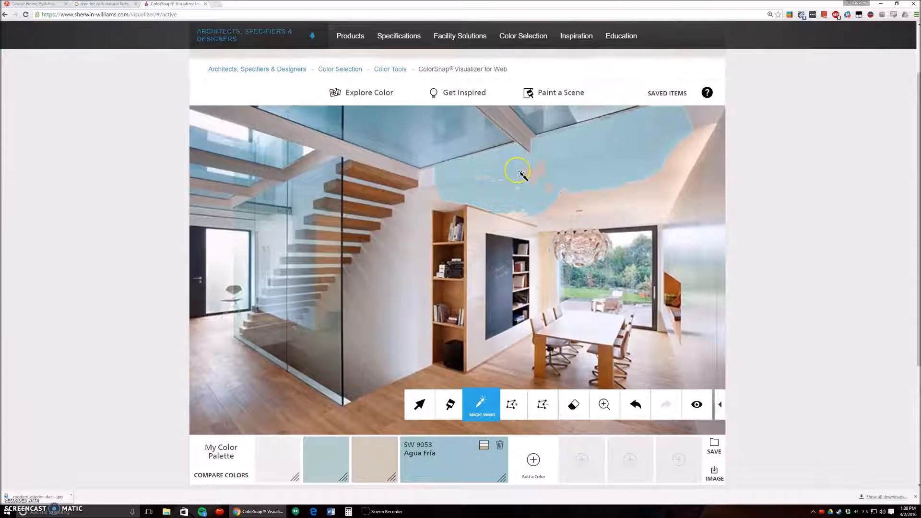
pyautogui.click(522, 140)
# Try to extend the Agua Fría fill over the ceiling around the chandelier, and undo it
pyautogui.click(575, 207)
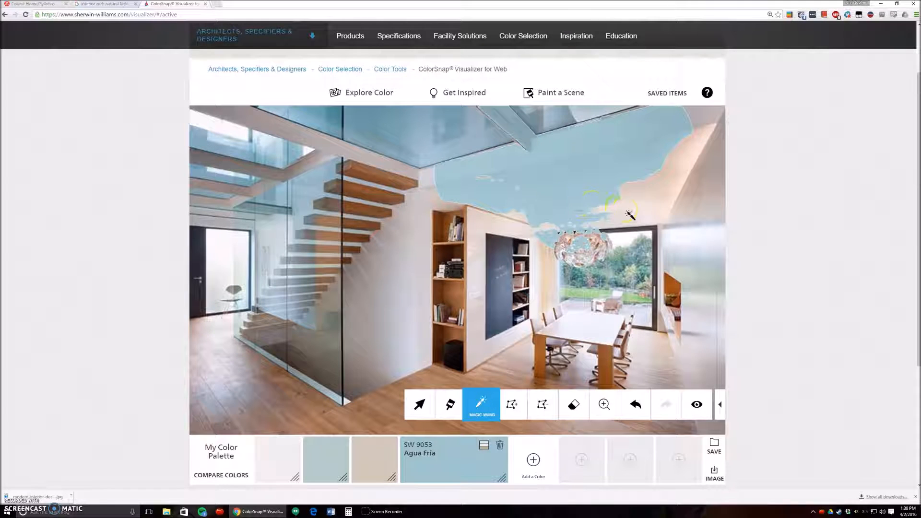
pyautogui.click(619, 350)
pyautogui.click(632, 406)
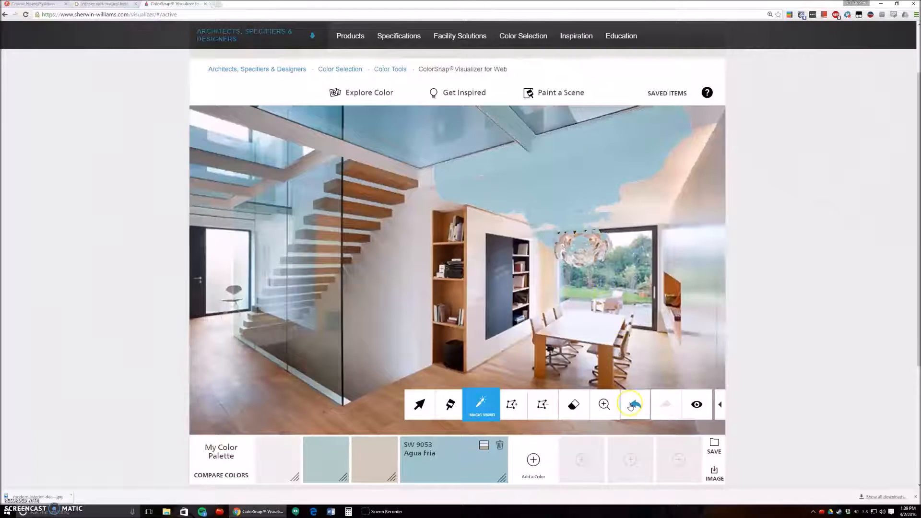
pyautogui.click(633, 406)
# Extend the Agua Fría fill toward the ceiling's far corner with the Magic Wand and cover remaining gaps with a square Paintbrush
pyautogui.click(667, 171)
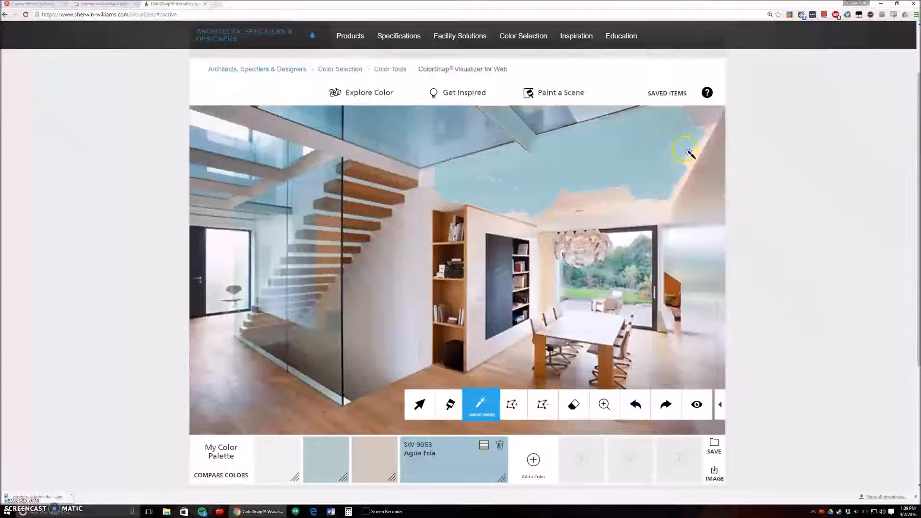
pyautogui.click(706, 121)
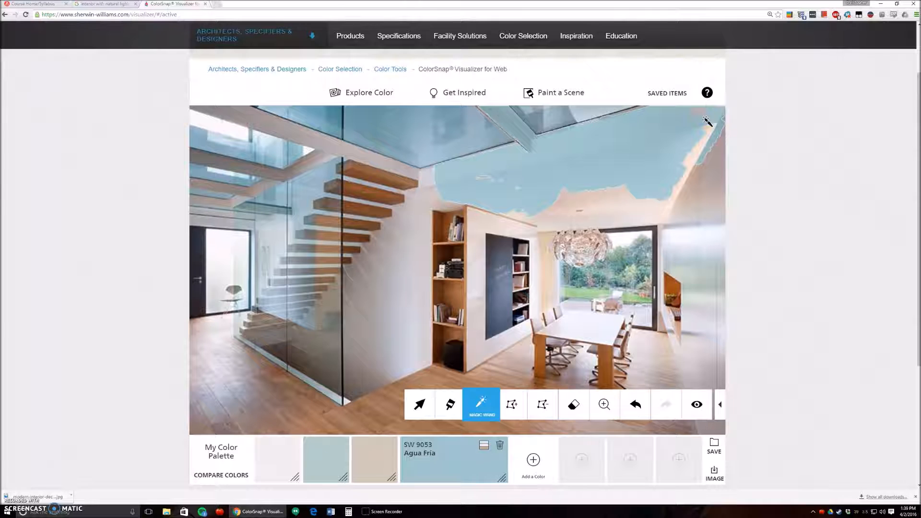
pyautogui.click(450, 404)
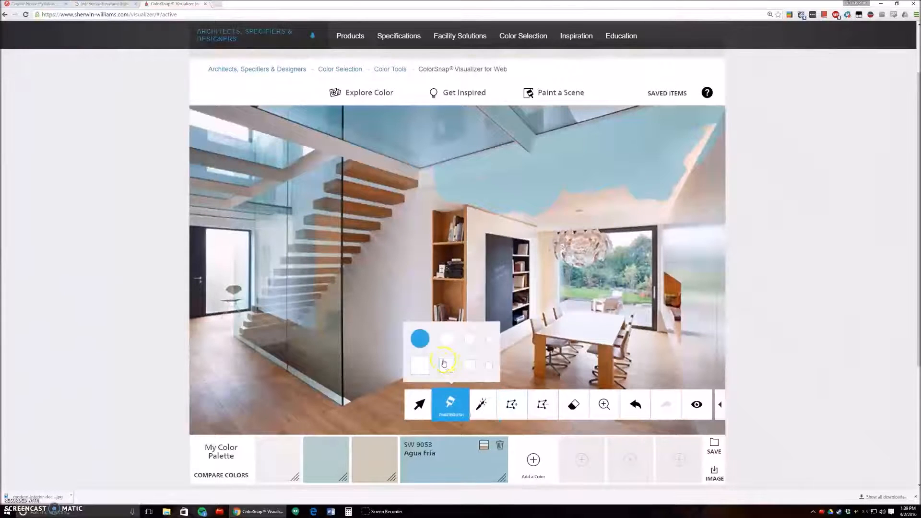
pyautogui.click(451, 367)
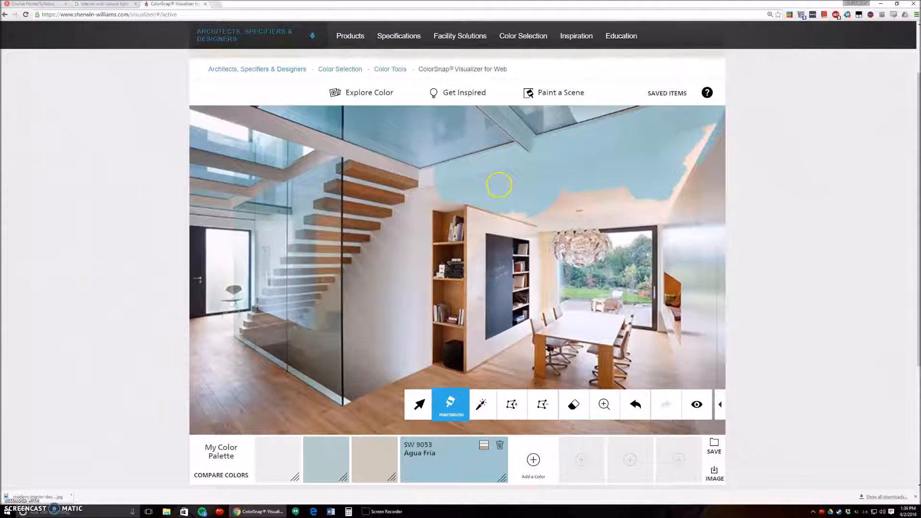
pyautogui.moveTo(514, 191)
pyautogui.mouseDown()
pyautogui.moveTo(530, 233)
pyautogui.moveTo(562, 210)
pyautogui.moveTo(563, 191)
pyautogui.moveTo(648, 193)
pyautogui.moveTo(553, 201)
pyautogui.moveTo(652, 192)
pyautogui.moveTo(672, 183)
pyautogui.moveTo(709, 130)
pyautogui.moveTo(624, 211)
pyautogui.mouseUp()
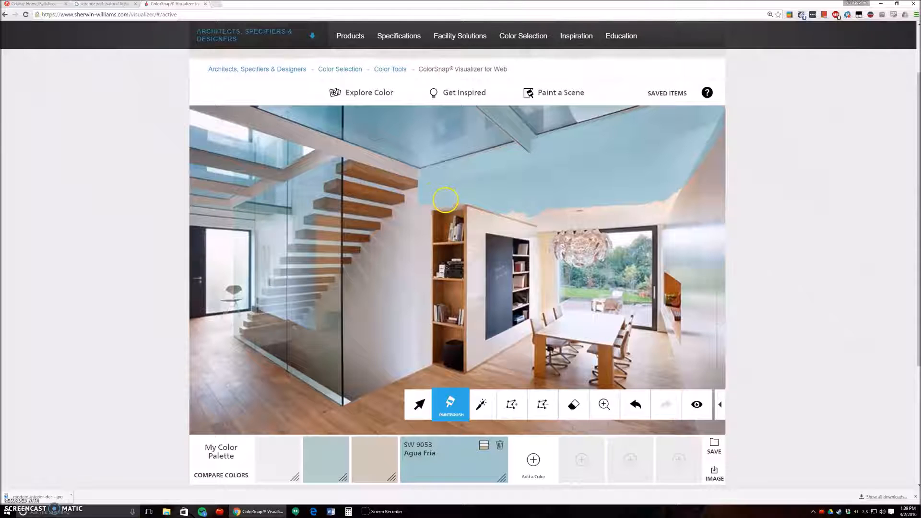
# Outline the dining table's top with Define Area and fill it with SW 7036 Accessible Beige
pyautogui.click(513, 404)
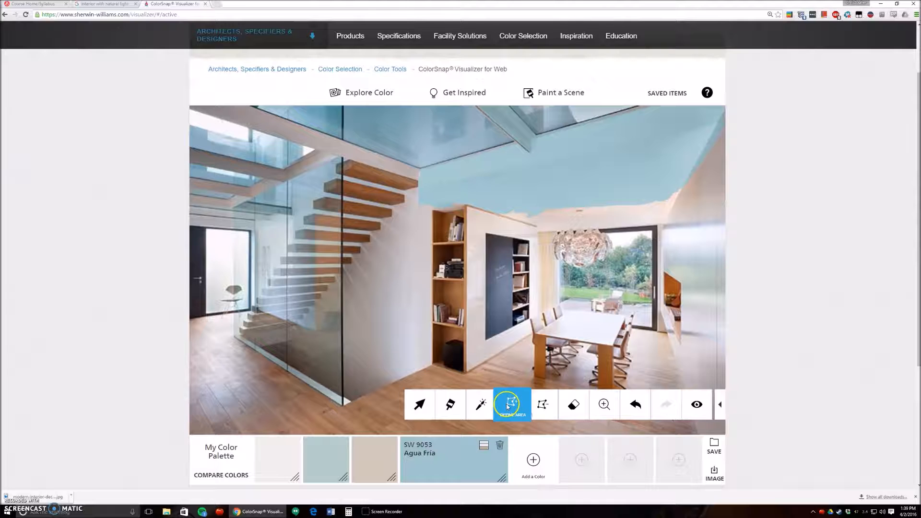
pyautogui.click(377, 466)
pyautogui.click(548, 367)
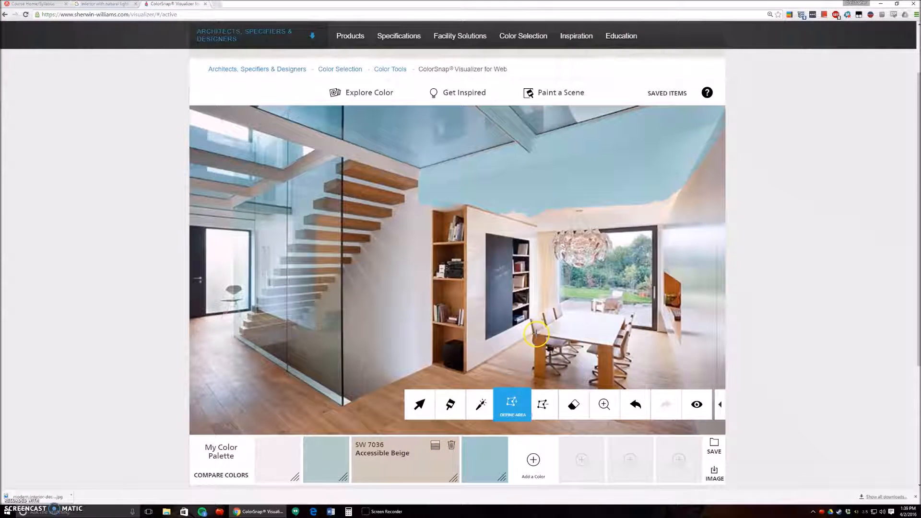
pyautogui.click(604, 405)
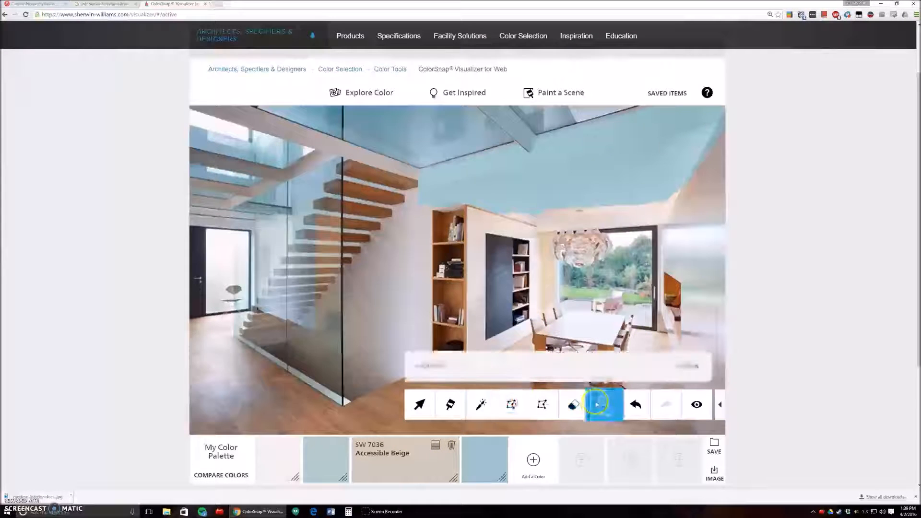
pyautogui.moveTo(483, 370); pyautogui.dragTo(512, 370)
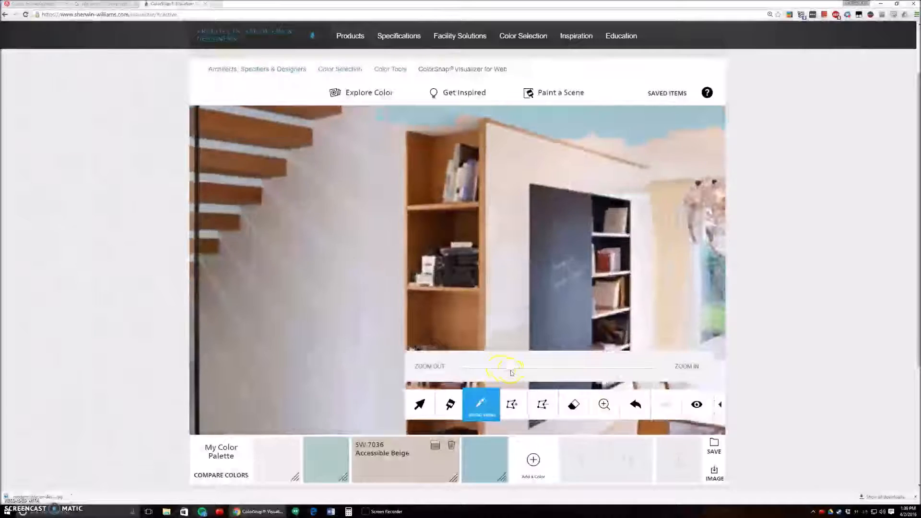
pyautogui.moveTo(570, 308); pyautogui.dragTo(369, 212)
pyautogui.moveTo(624, 295); pyautogui.dragTo(538, 252)
pyautogui.moveTo(525, 369); pyautogui.dragTo(541, 366)
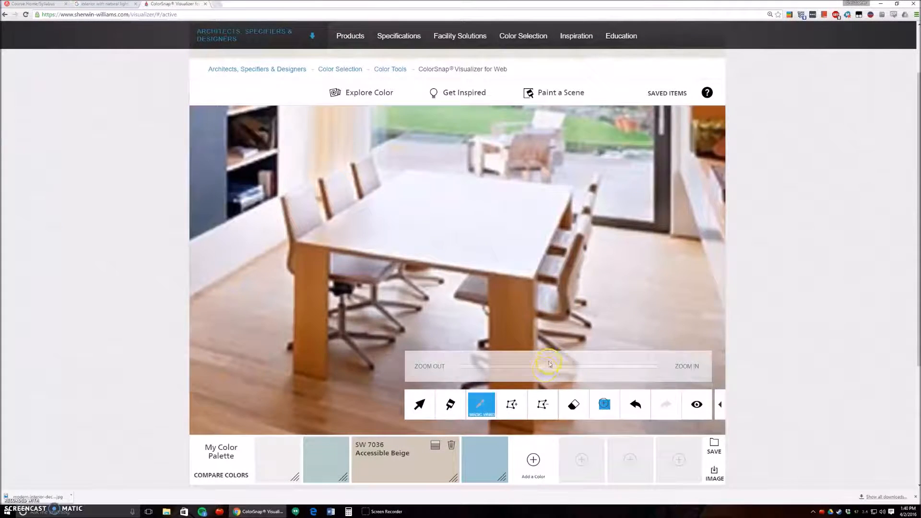
pyautogui.click(511, 405)
pyautogui.click(392, 254)
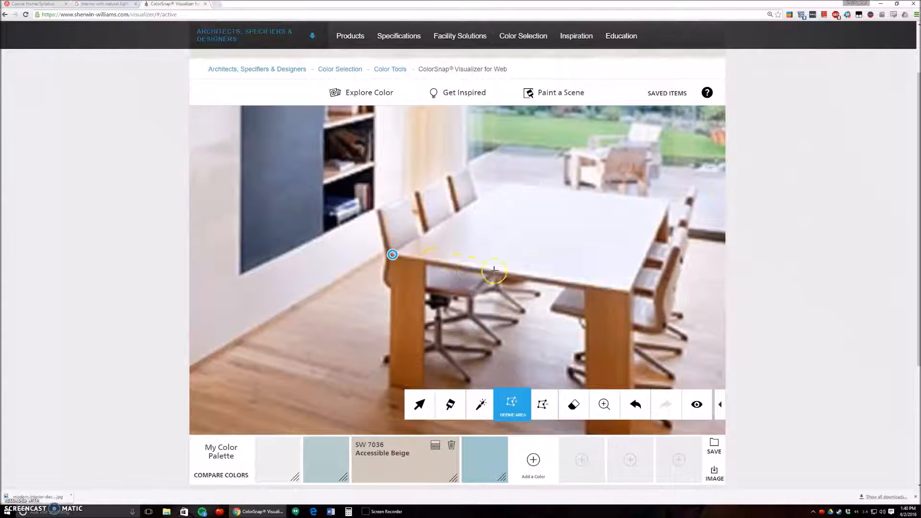
pyautogui.click(628, 290)
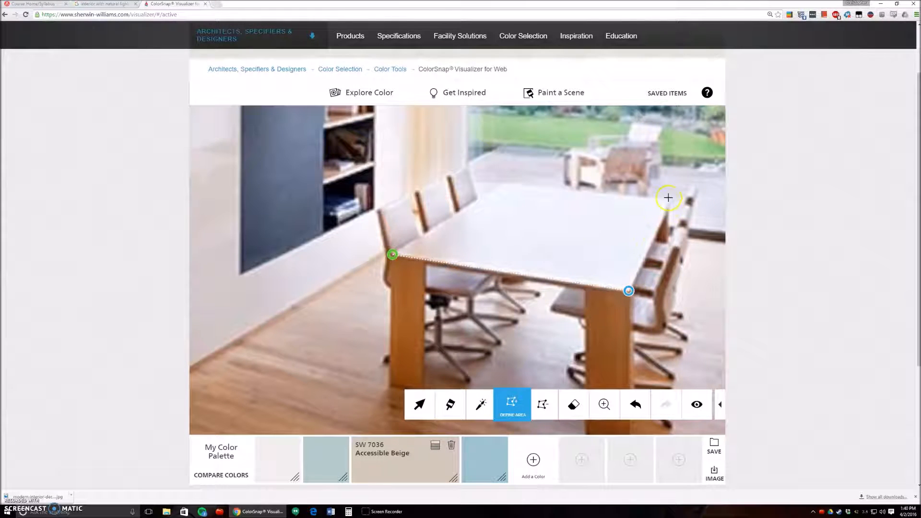
pyautogui.click(668, 199)
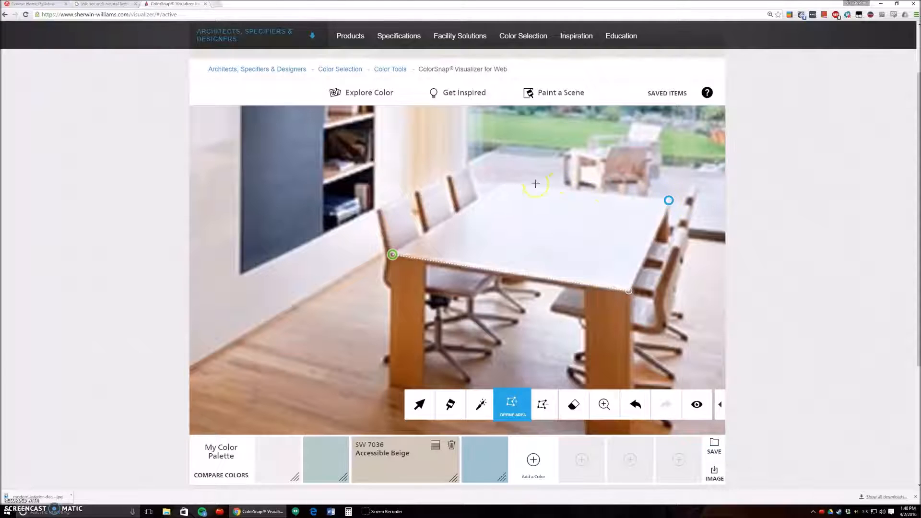
pyautogui.click(503, 183)
pyautogui.click(392, 254)
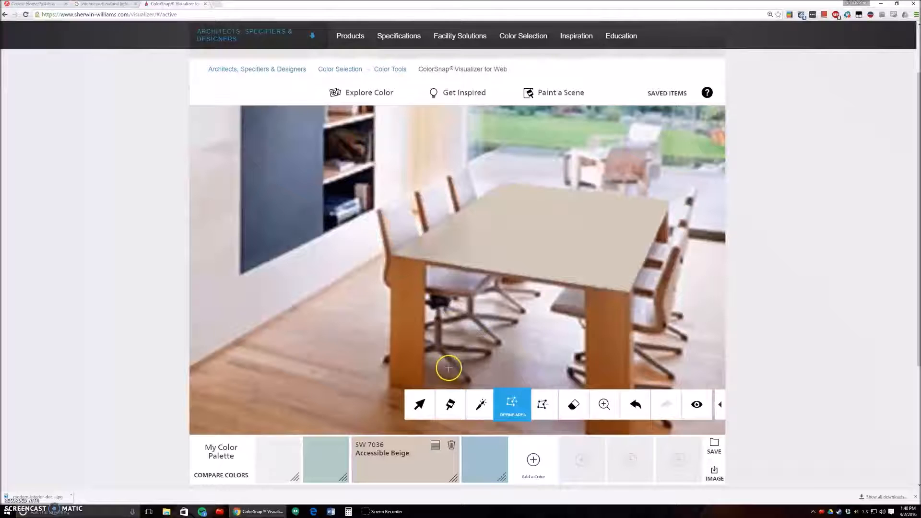
# Outline the dining table's front-left leg with Define Area and fill it with SW 7006 Extra White
pyautogui.click(604, 404)
pyautogui.moveTo(538, 369); pyautogui.dragTo(517, 367)
pyautogui.click(604, 404)
pyautogui.moveTo(562, 263); pyautogui.dragTo(573, 168)
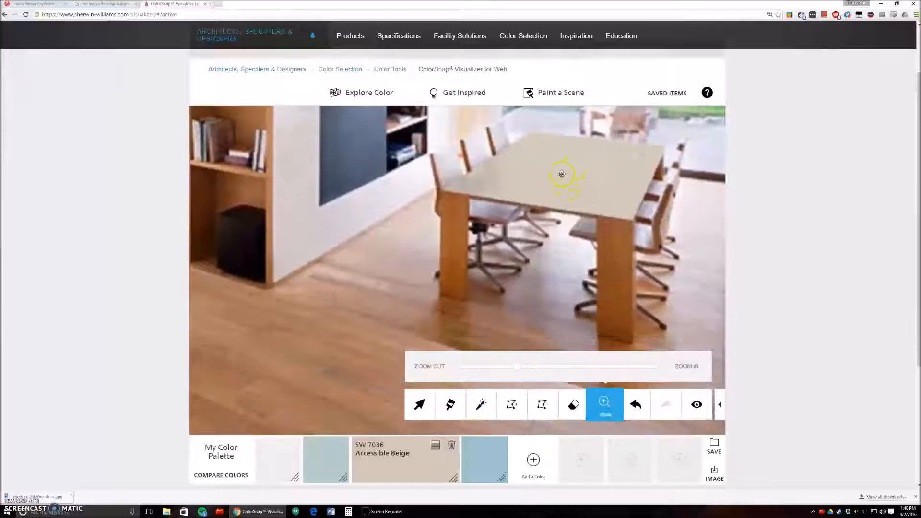
pyautogui.click(277, 456)
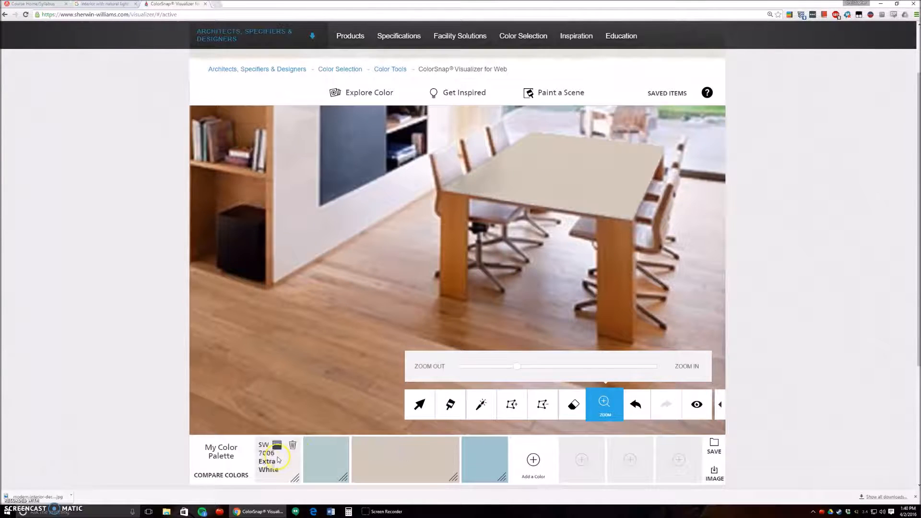
pyautogui.click(513, 406)
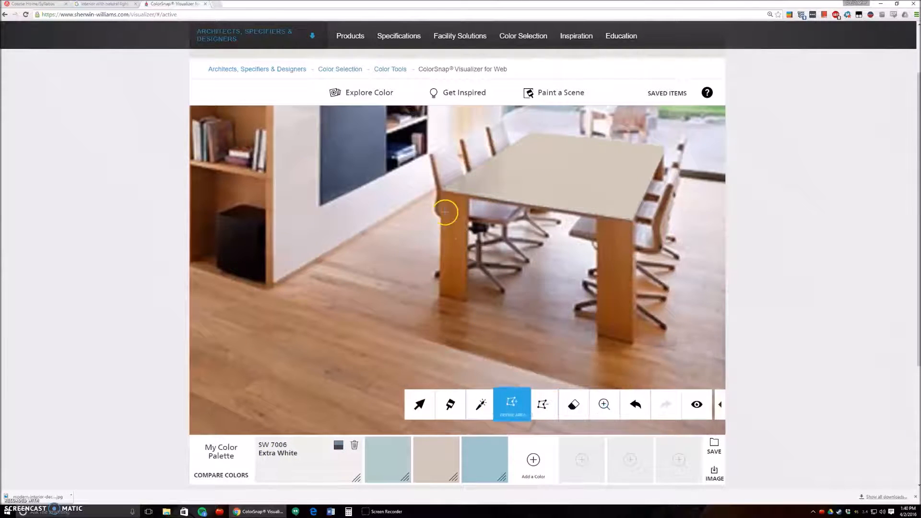
pyautogui.click(441, 192)
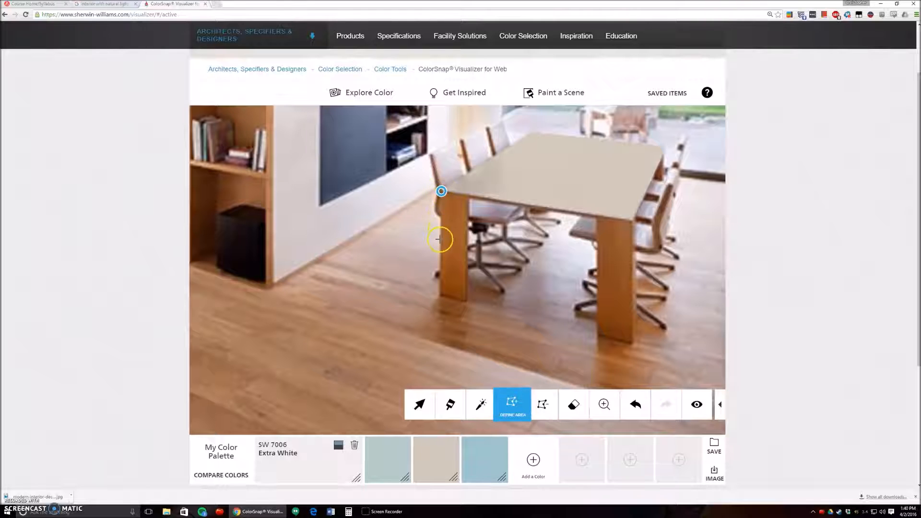
pyautogui.click(439, 293)
pyautogui.click(463, 299)
pyautogui.click(468, 195)
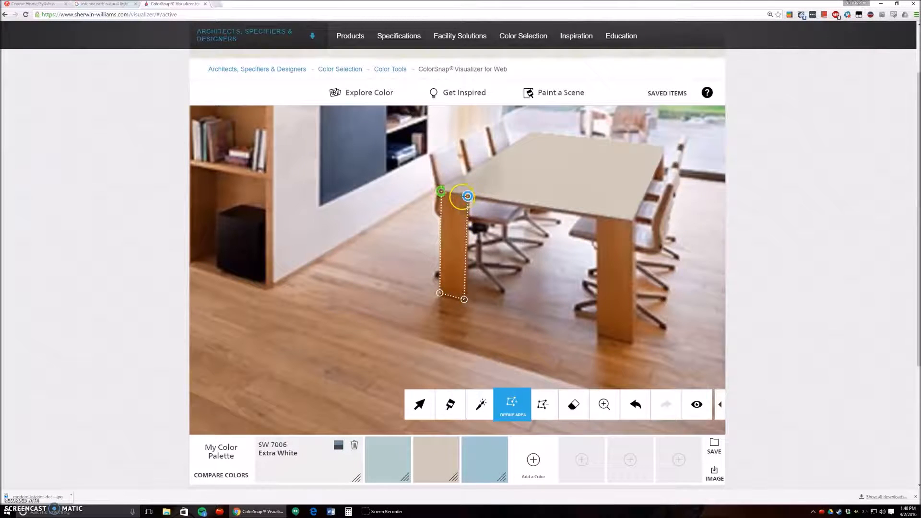
pyautogui.click(442, 191)
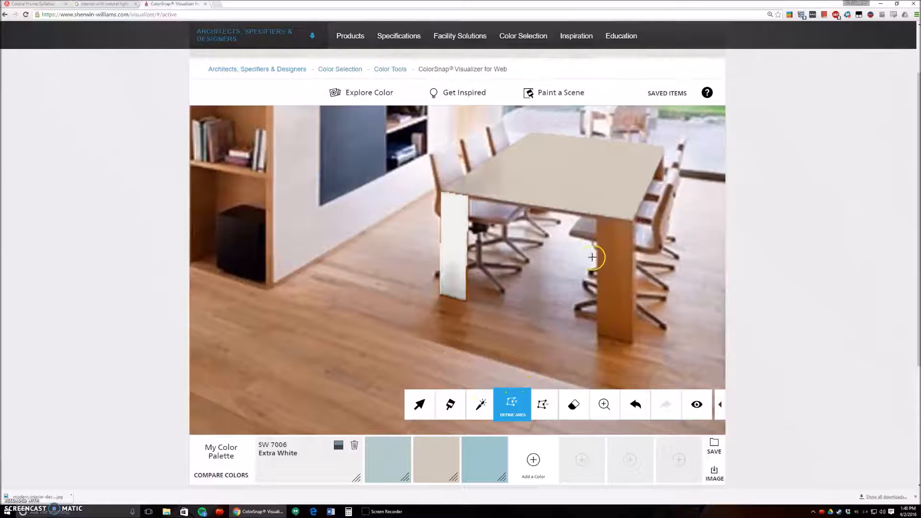
# Outline the table's front-right leg with Define Area in the same Extra White
pyautogui.click(597, 217)
pyautogui.click(598, 332)
pyautogui.click(631, 343)
pyautogui.click(633, 223)
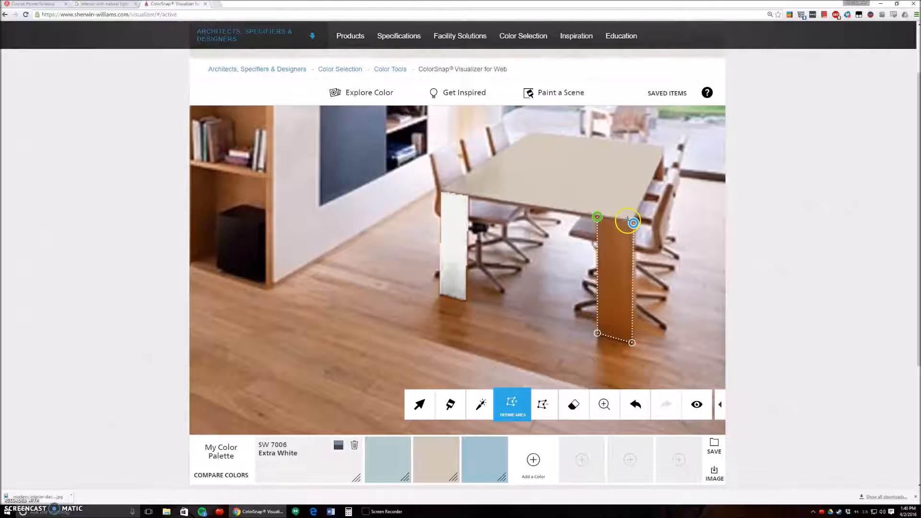
pyautogui.click(596, 217)
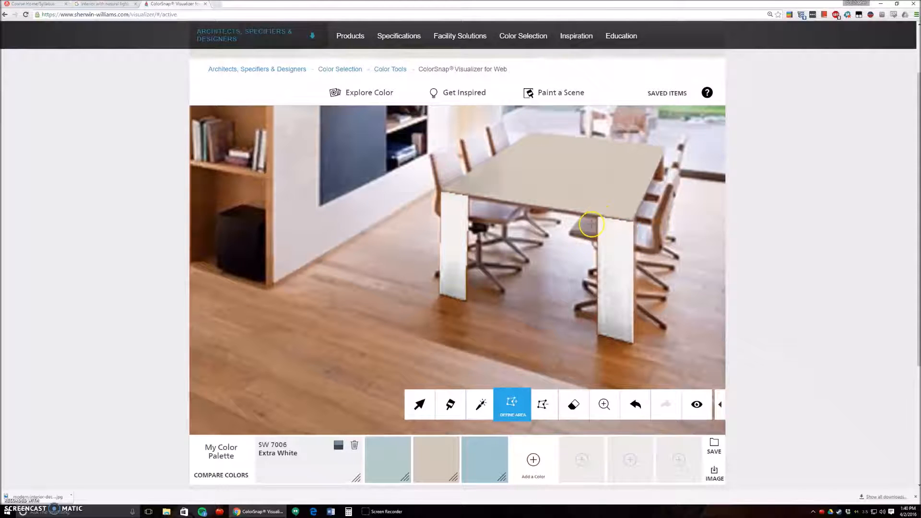
# Return to the full view of the room and collapse the painting tools
pyautogui.click(604, 405)
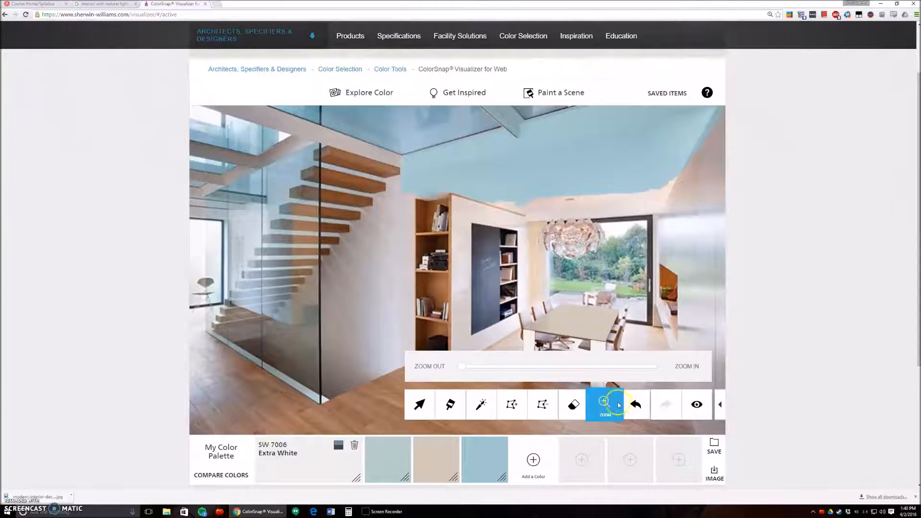
pyautogui.click(512, 404)
pyautogui.click(728, 410)
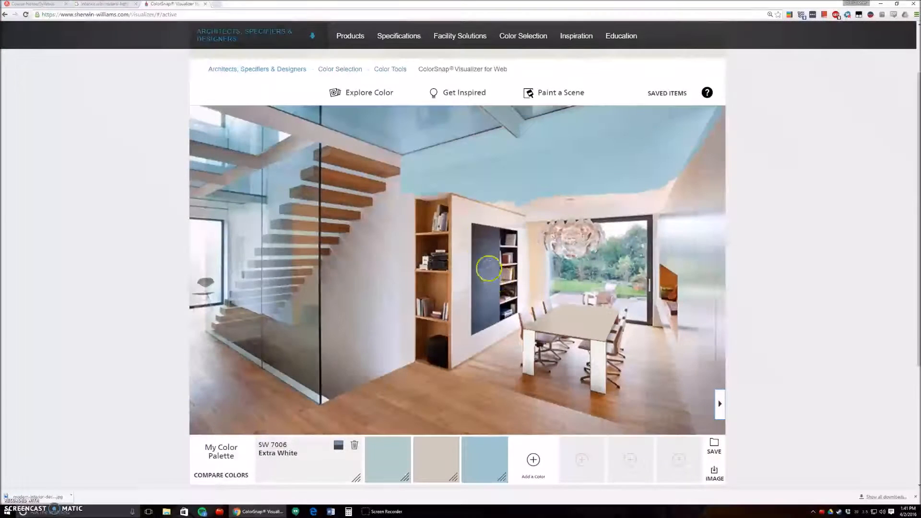
pyautogui.click(547, 346)
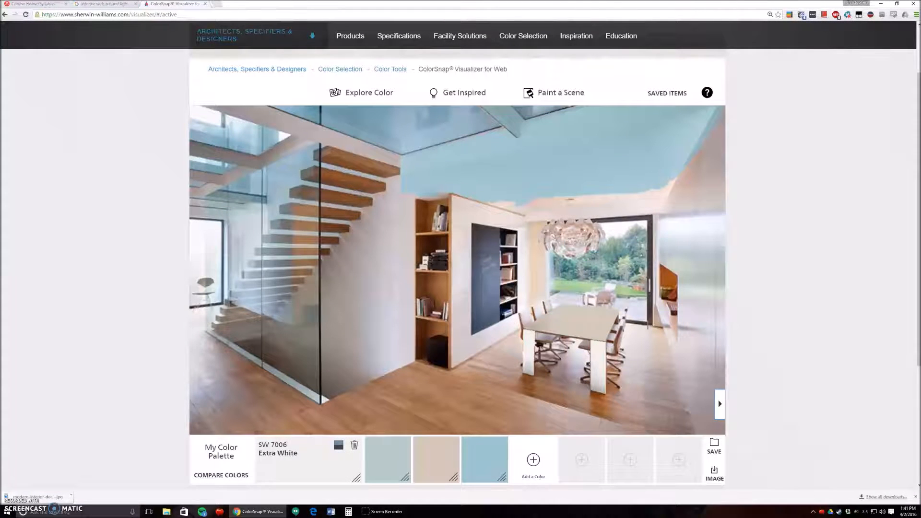
pyautogui.click(647, 334)
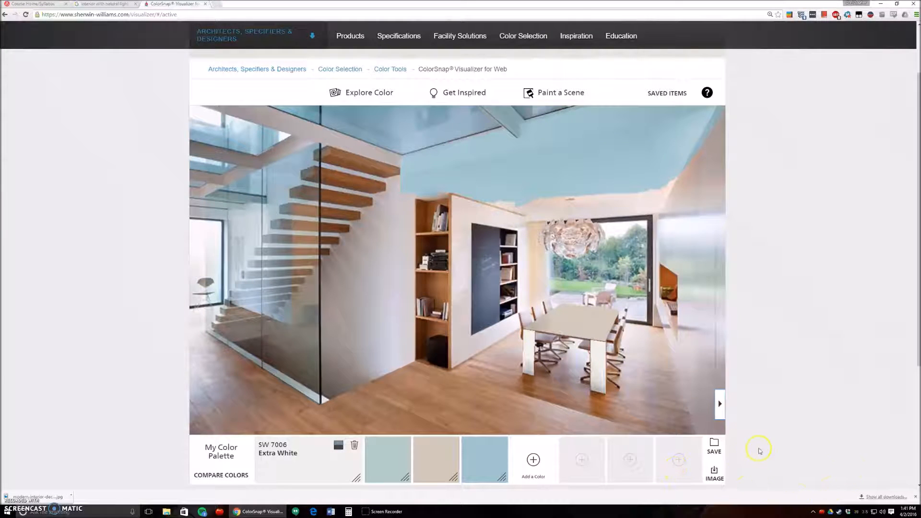
# Export the painted scene as a JPEG image named "Mod8_version 1" in the IAD 640 folder
pyautogui.click(715, 474)
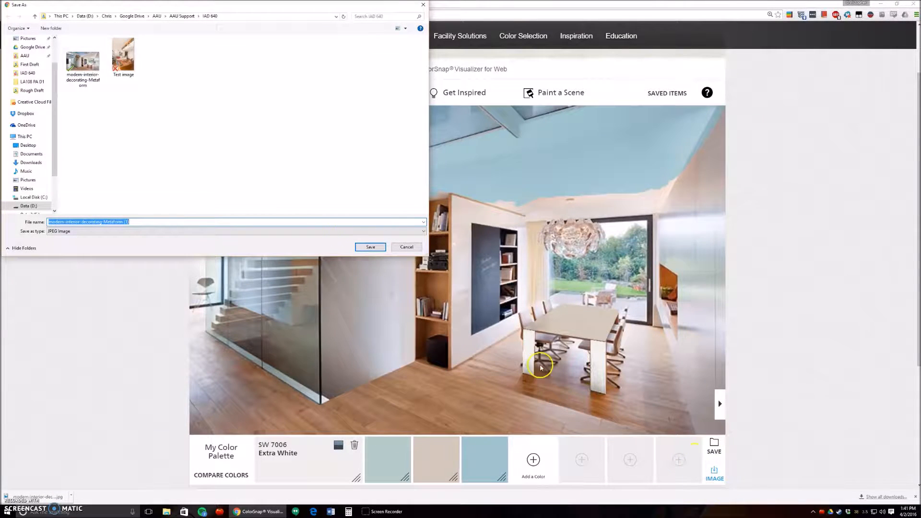
pyautogui.click(148, 223)
pyautogui.press('BackSpace')
pyautogui.press('BackSpace')
pyautogui.press('BackSpace')
pyautogui.press('BackSpace')
pyautogui.press('BackSpace')
pyautogui.press('BackSpace')
pyautogui.press('BackSpace')
pyautogui.press('BackSpace')
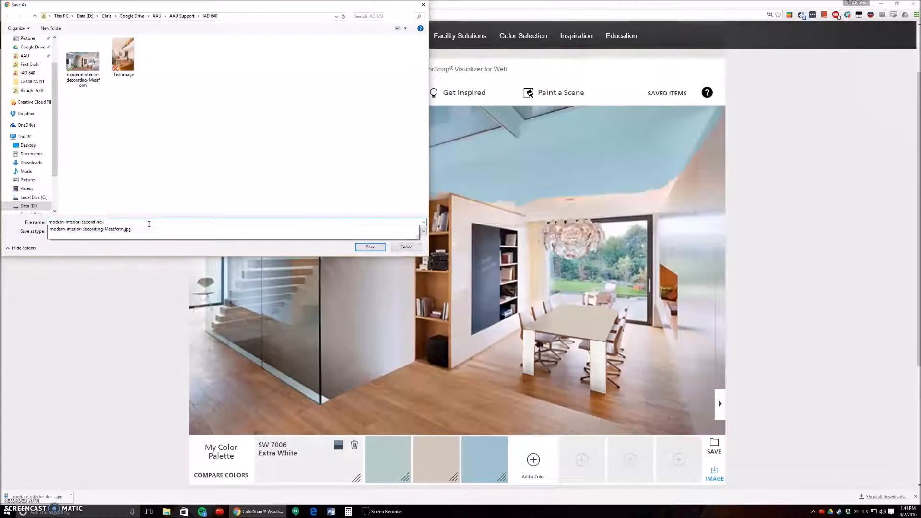
pyautogui.press('BackSpace')
pyautogui.press('BackSpace')
pyautogui.press('BackSpace')
pyautogui.press('BackSpace')
pyautogui.press('BackSpace')
pyautogui.press('BackSpace')
pyautogui.press('BackSpace')
pyautogui.write('Mod8_vr')
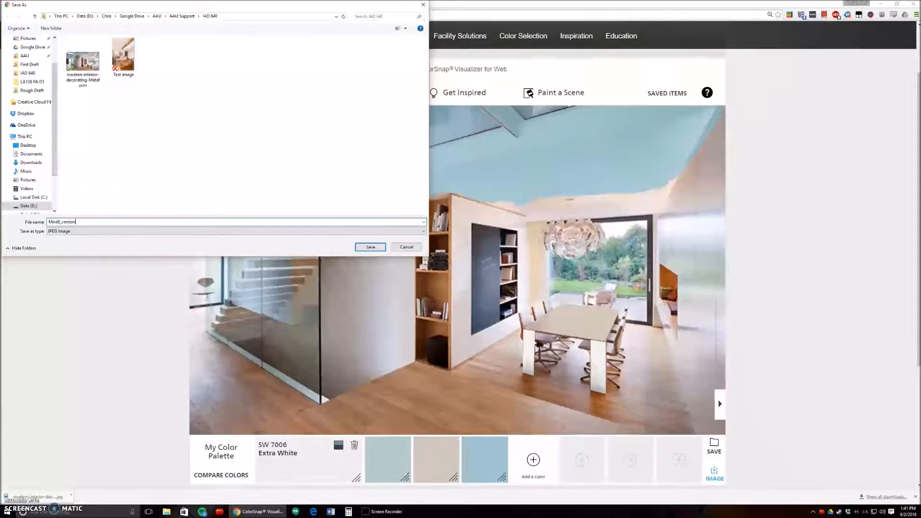
pyautogui.press('Return')
pyautogui.click(139, 227)
# Try to view the downloaded image in Photos, close it, and open Mod8_version 1 from the IAD 640 folder in File Explorer
pyautogui.click(56, 498)
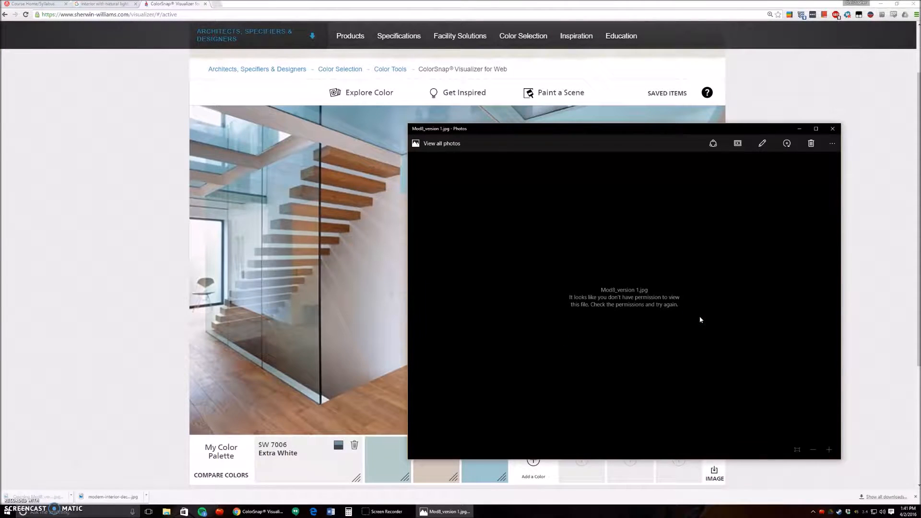
pyautogui.click(832, 129)
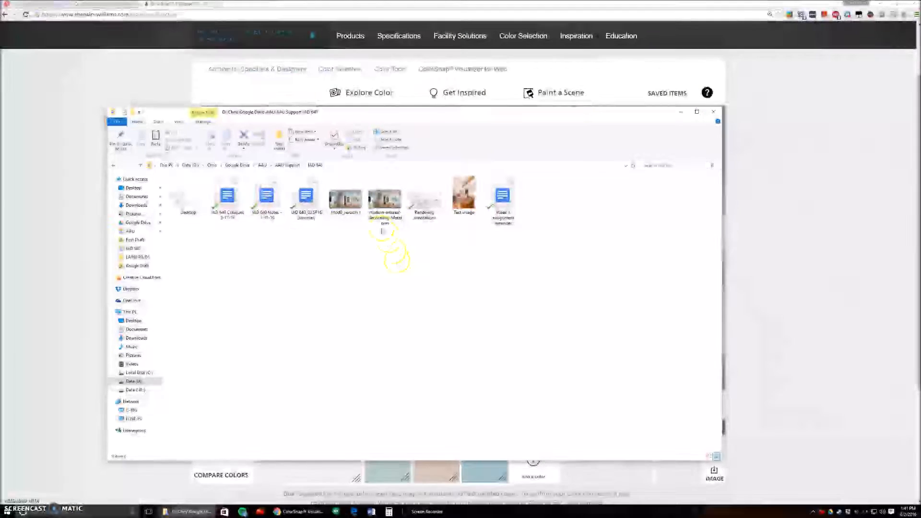
pyautogui.doubleClick(345, 196)
pyautogui.moveTo(617, 156); pyautogui.dragTo(423, 139)
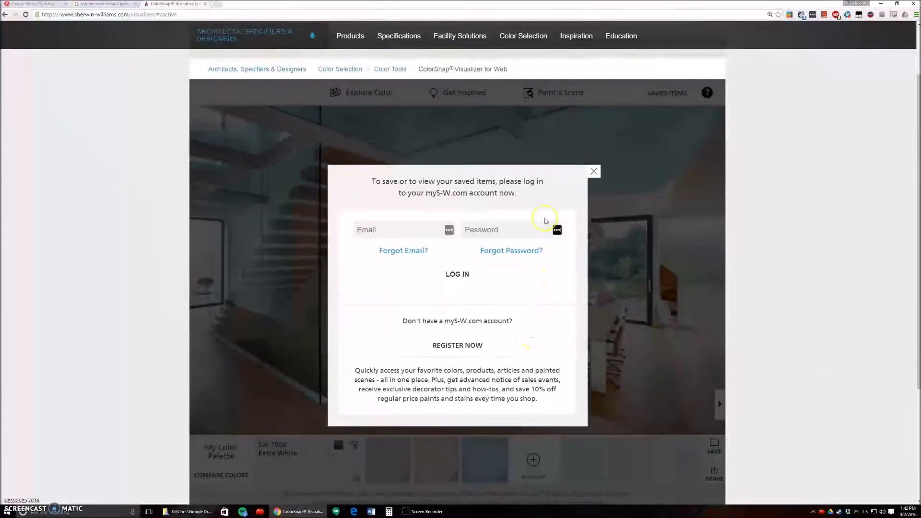
# Dismiss the myS-W.com login prompt and return to the painted scene
pyautogui.click(595, 173)
pyautogui.scroll(-1, 796, 319)
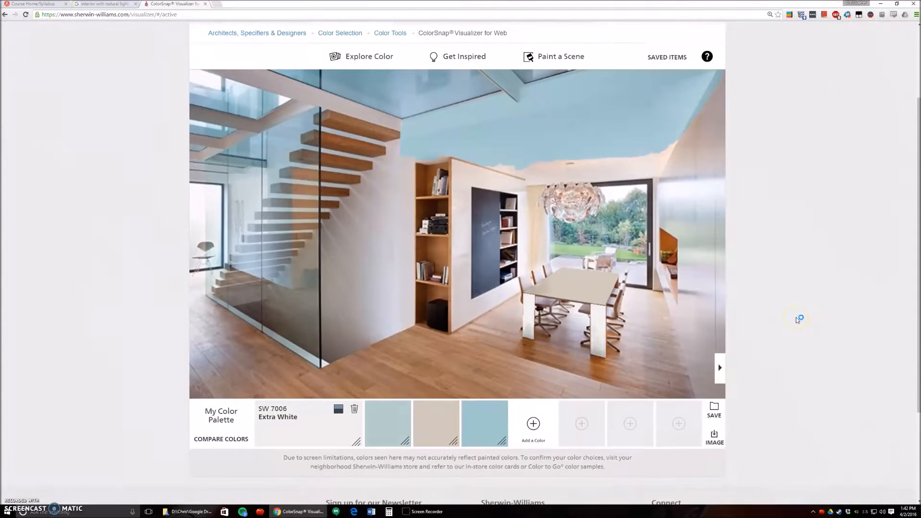